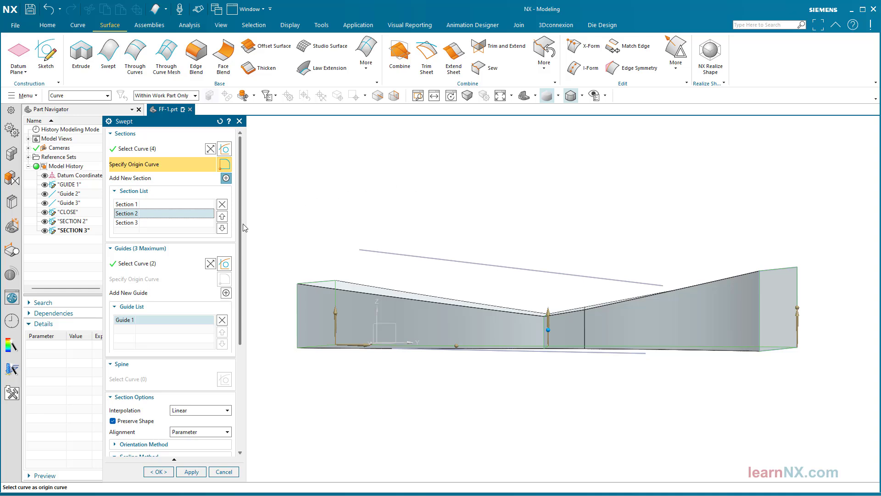
# Step: Change the Swept section interpolation from Linear to Cubic, then to Blend
pyautogui.scroll(-3, 198, 285)
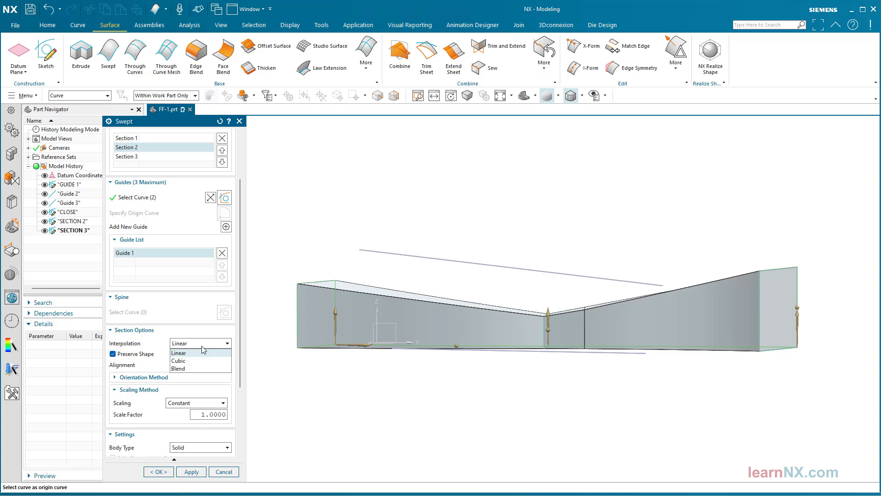
pyautogui.click(194, 361)
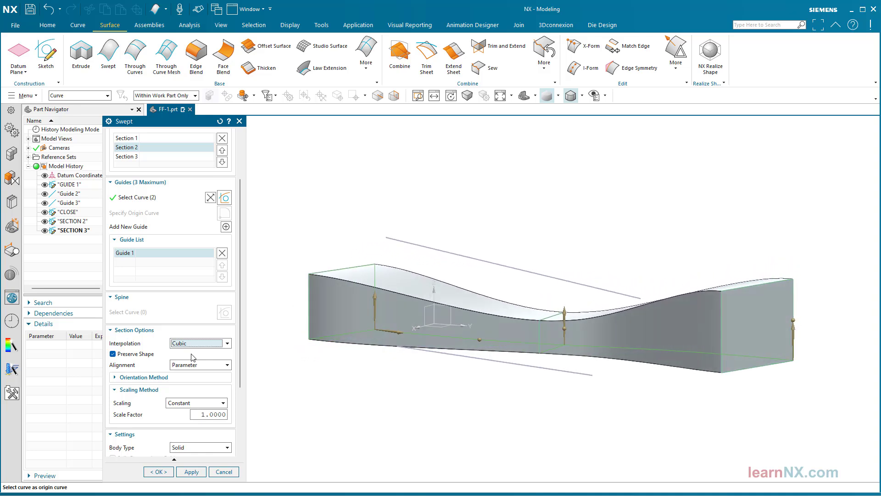
pyautogui.click(196, 348)
pyautogui.click(185, 369)
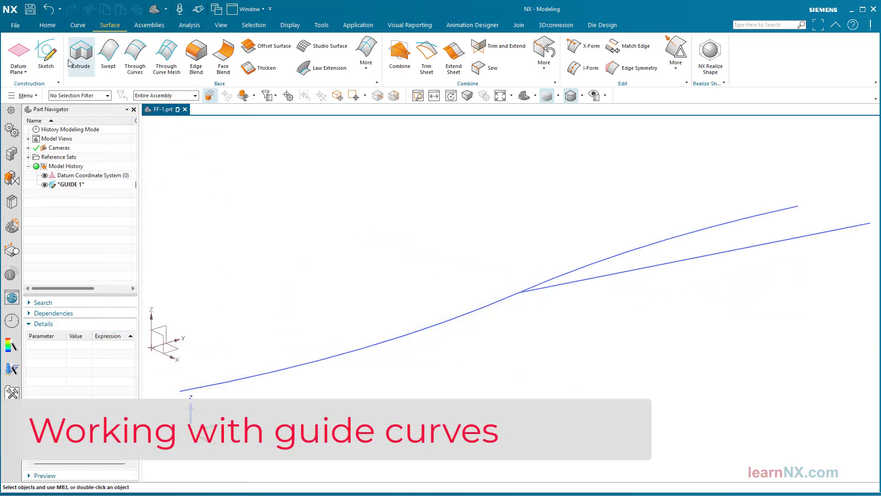
# Step: Place a flipped On Path sketch plane on GUIDE 1 at 0% arc length
pyautogui.click(48, 49)
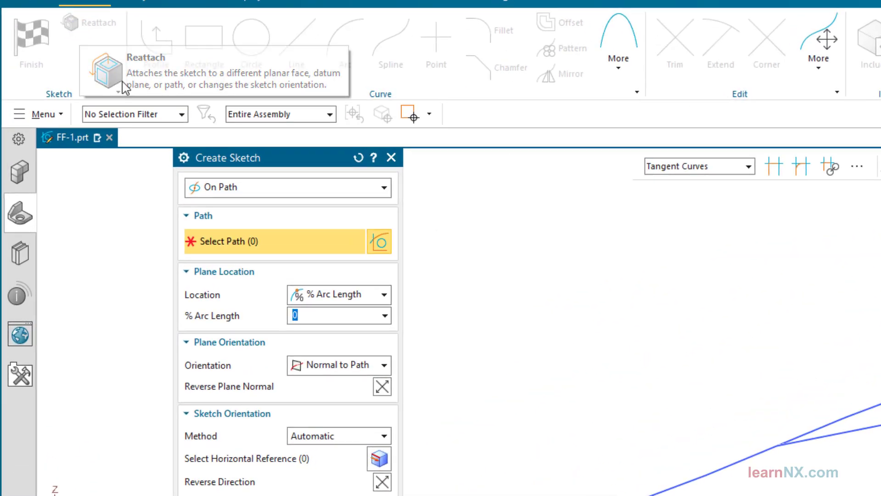
pyautogui.click(243, 192)
pyautogui.click(239, 222)
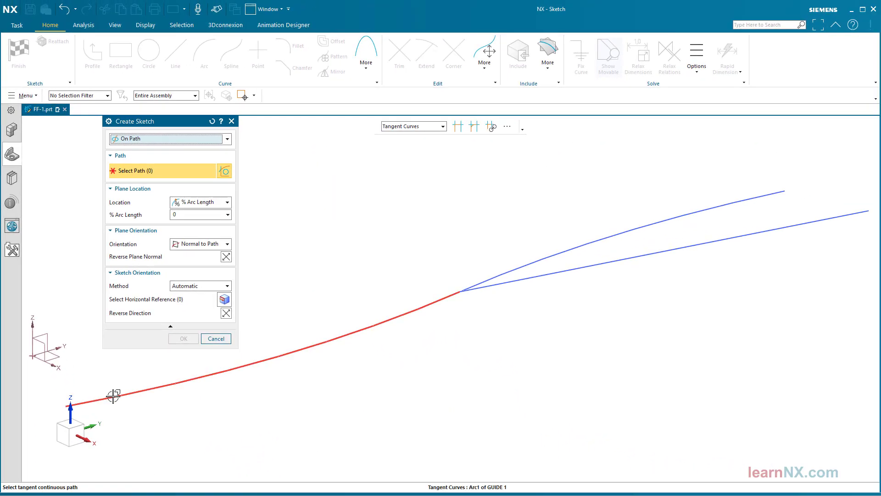
pyautogui.click(113, 396)
pyautogui.moveTo(101, 351); pyautogui.dragTo(472, 325, button='middle')
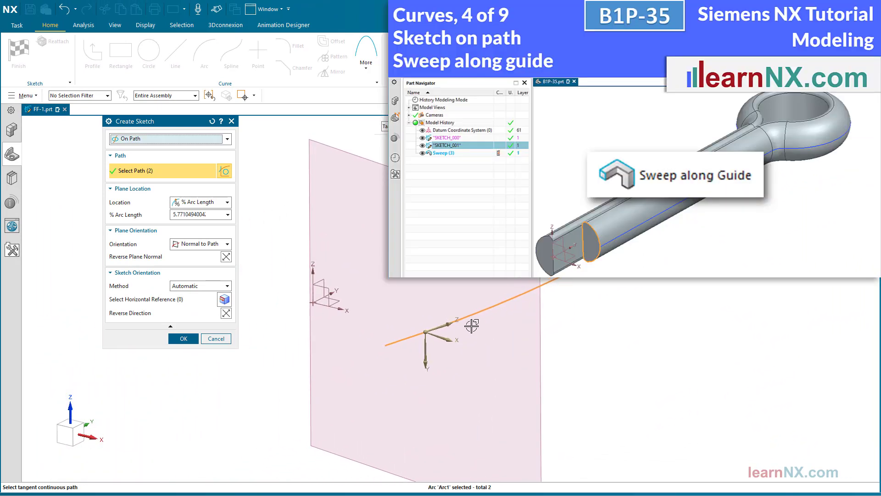
pyautogui.doubleClick(446, 322)
pyautogui.moveTo(427, 328); pyautogui.dragTo(383, 344)
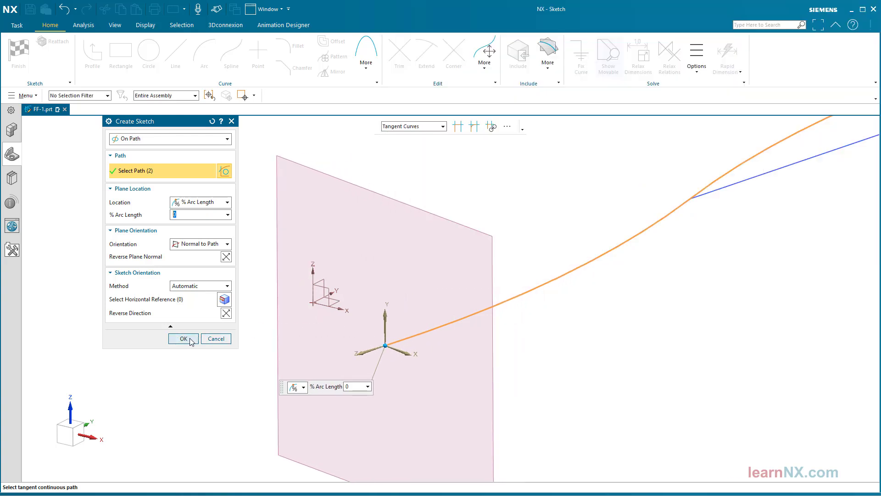
# Step: Draw a 30 × 20 rectangle cornered at the sketch origin and finish the sketch
pyautogui.click(184, 339)
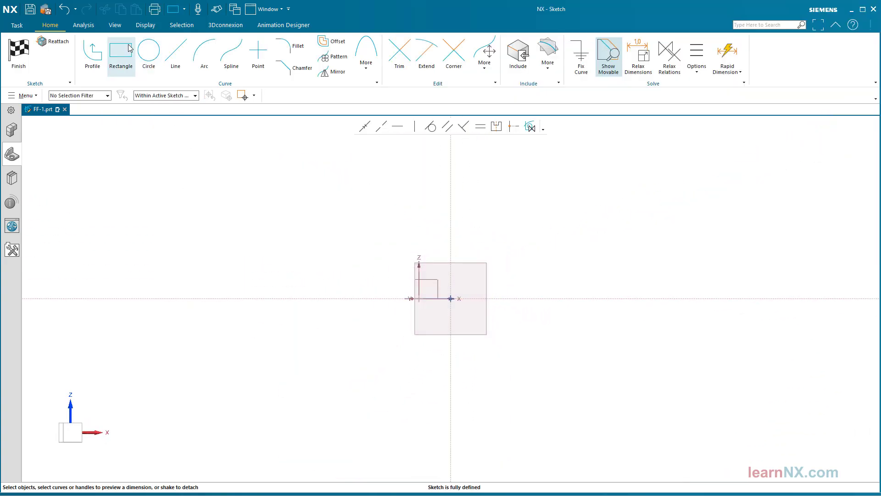
pyautogui.click(120, 51)
pyautogui.click(183, 147)
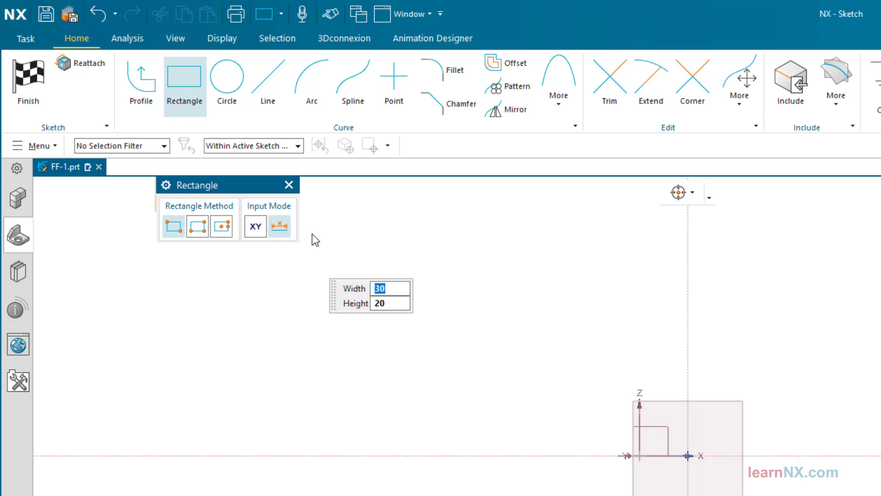
pyautogui.scroll(3, 704, 443)
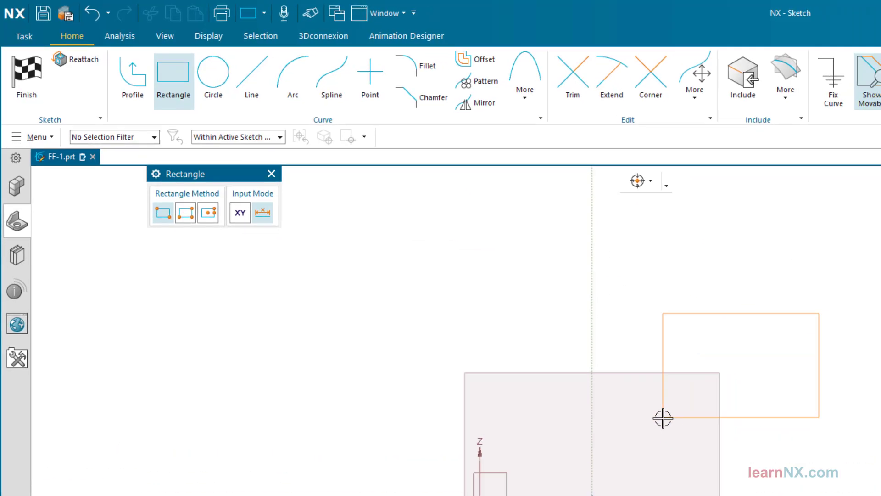
pyautogui.scroll(1, 663, 418)
pyautogui.click(450, 429)
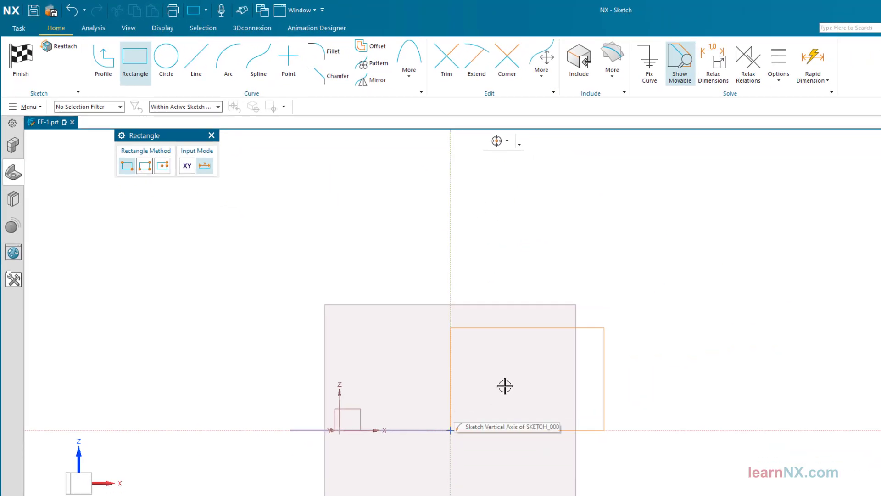
pyautogui.click(549, 362)
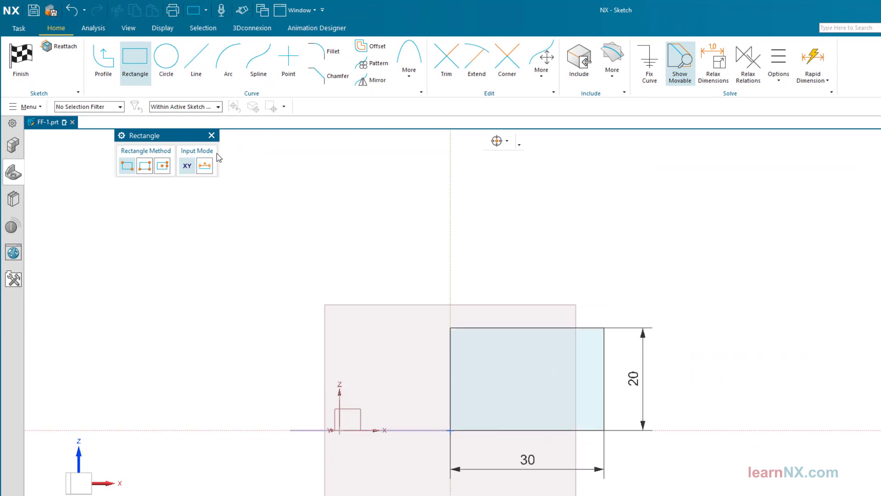
pyautogui.click(22, 56)
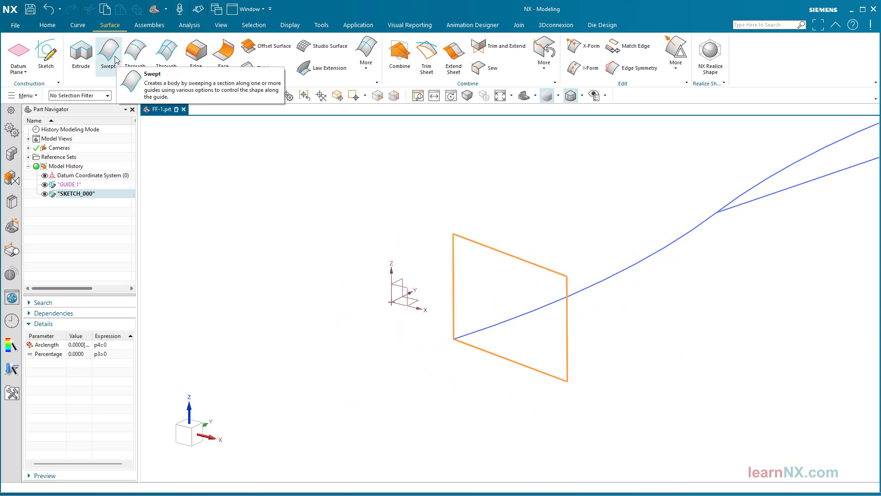
# Step: Sweep the rectangle section using the first arc and Arc3 as guides, creating Swept (16)
pyautogui.click(108, 53)
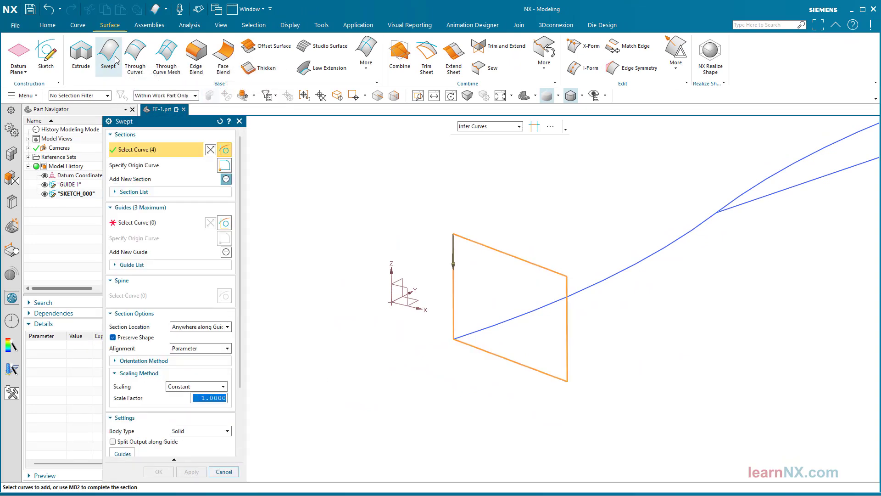
pyautogui.click(135, 192)
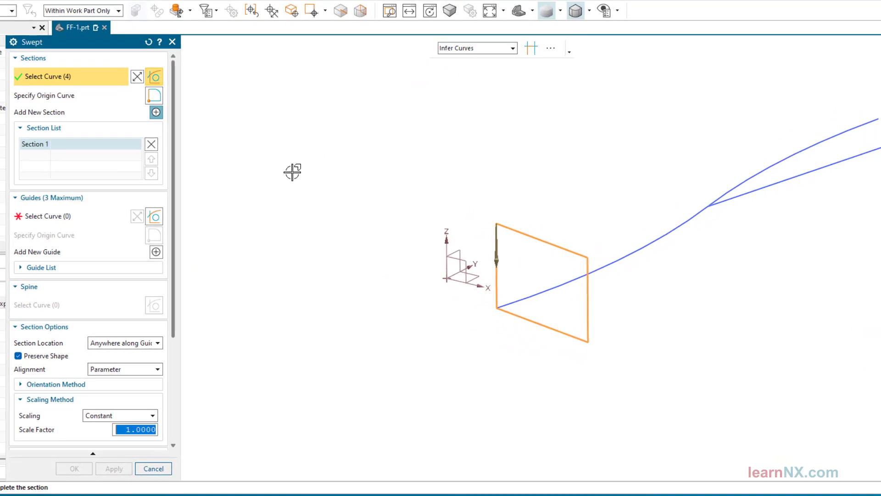
pyautogui.click(92, 216)
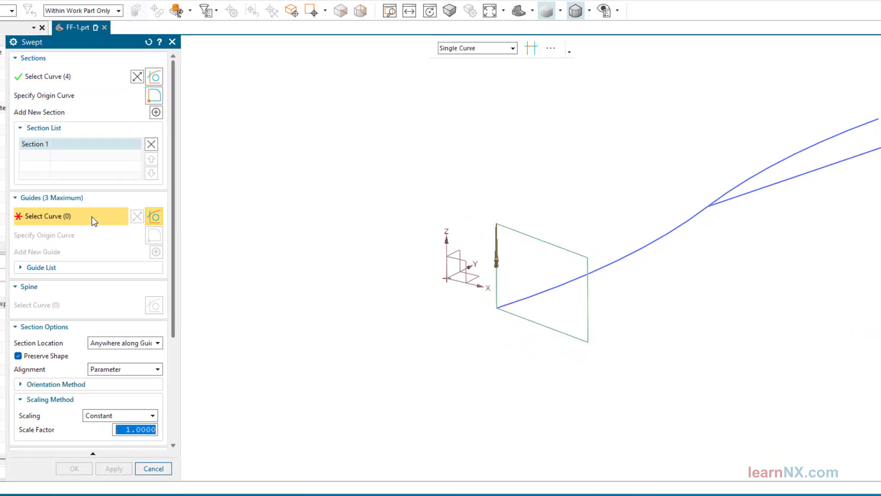
pyautogui.click(666, 228)
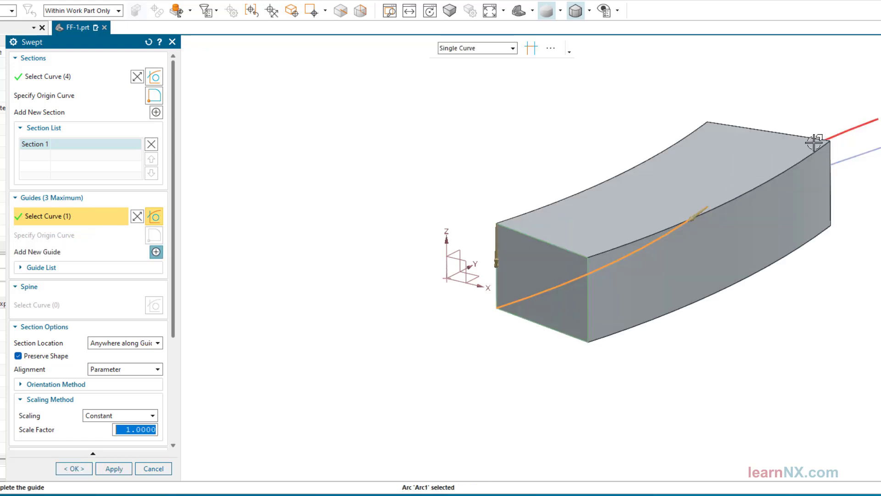
pyautogui.click(842, 131)
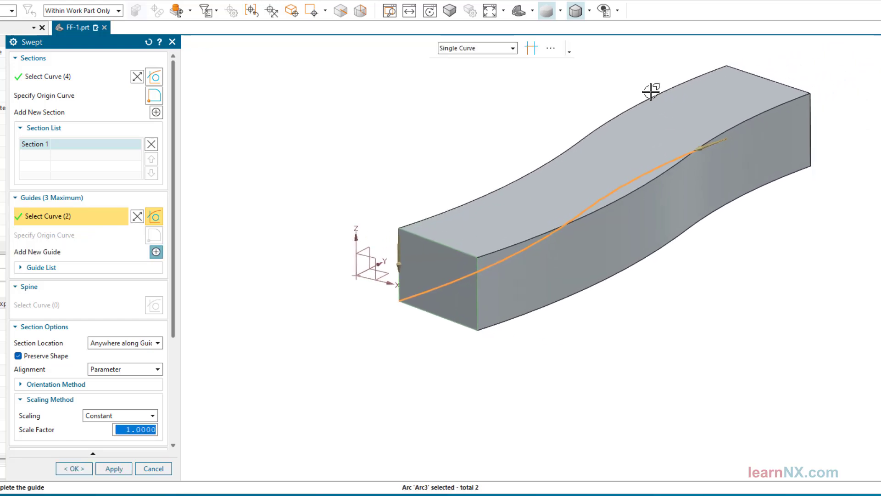
pyautogui.keyDown('shift'); pyautogui.click(664, 161); pyautogui.keyUp('shift')
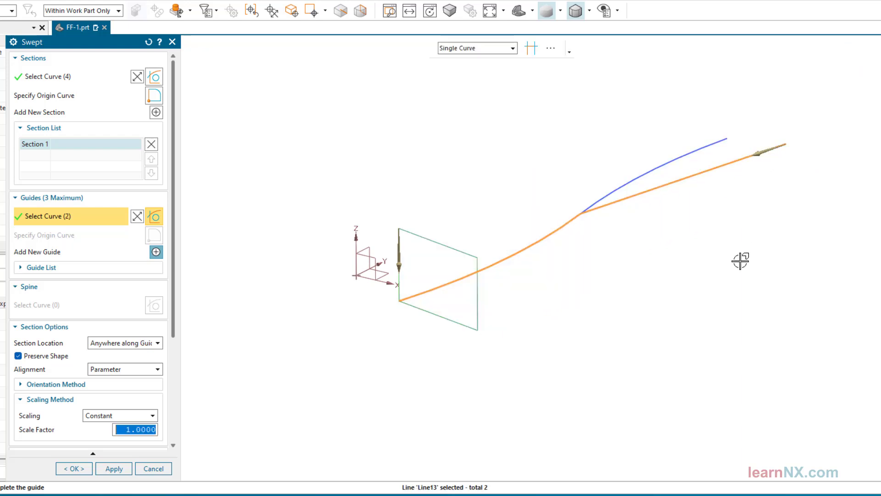
pyautogui.keyDown('shift'); pyautogui.click(683, 179); pyautogui.keyUp('shift')
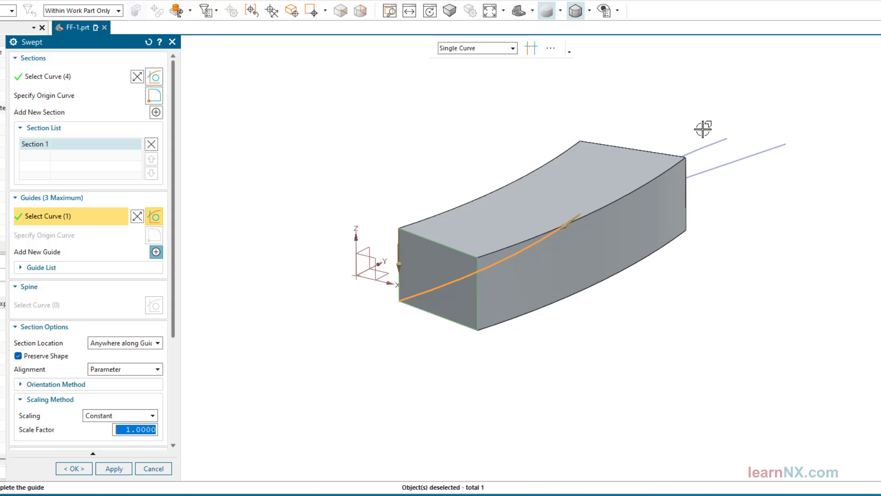
pyautogui.click(707, 143)
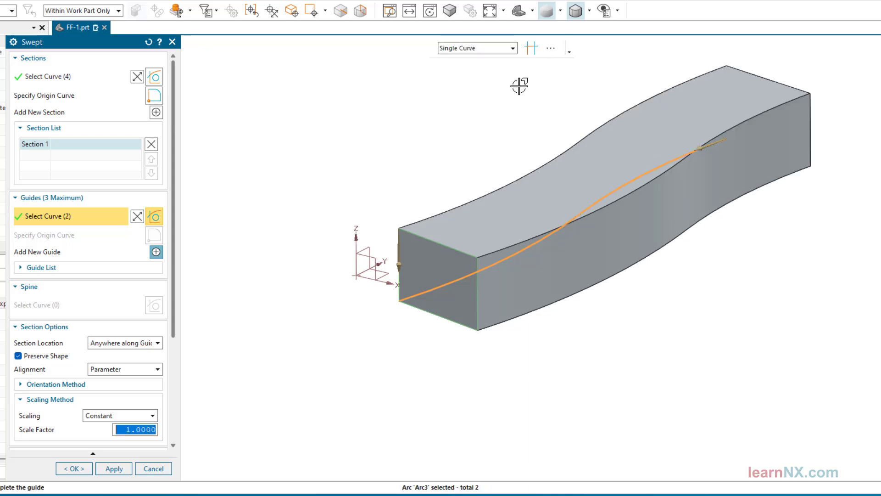
pyautogui.click(74, 469)
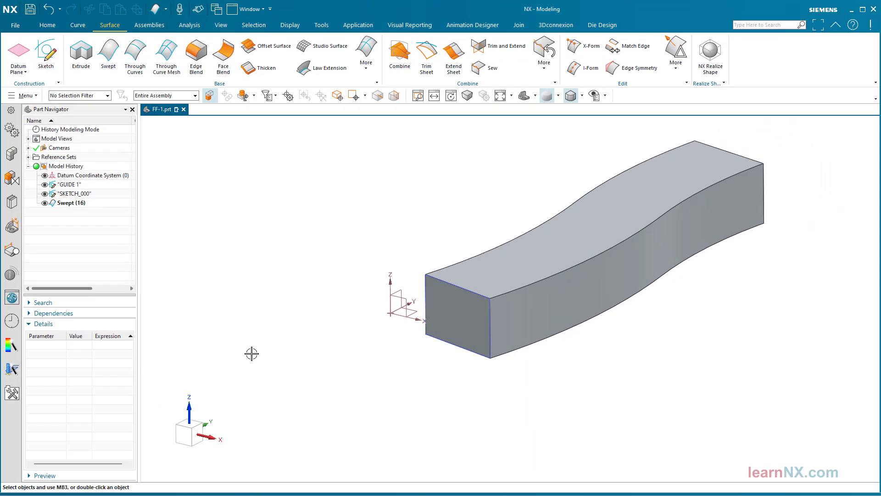
# Step: Start a straight line at point (45, 0, 0)
pyautogui.click(77, 26)
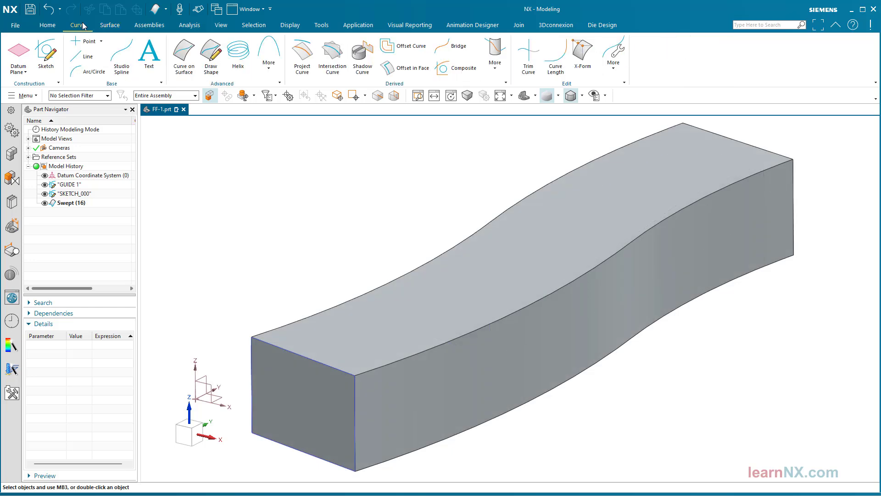
pyautogui.click(86, 58)
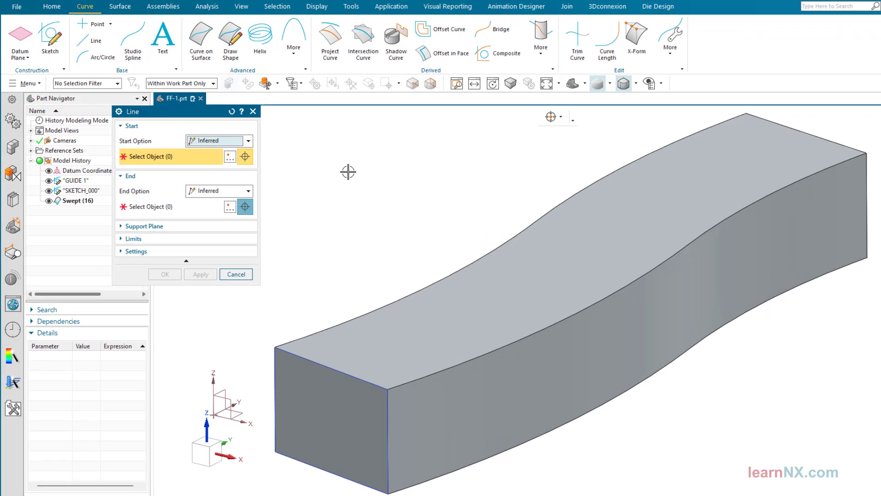
pyautogui.click(230, 156)
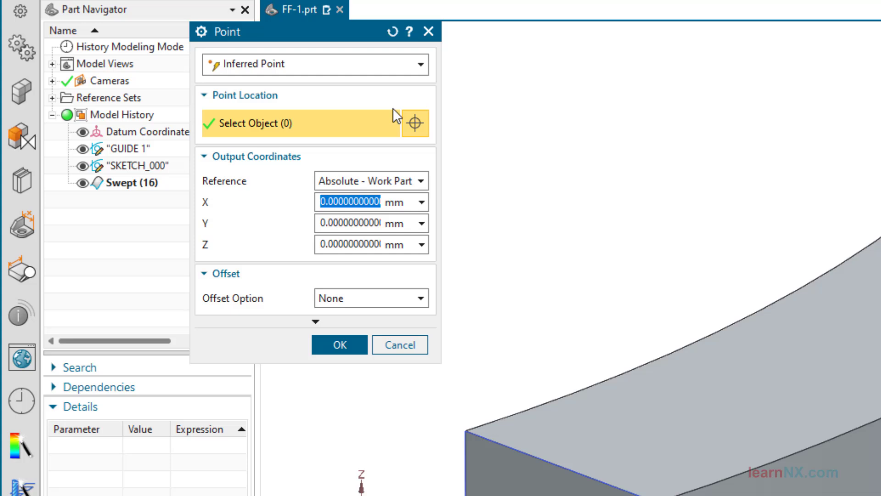
pyautogui.write('45')
pyautogui.press('Return')
pyautogui.click(339, 346)
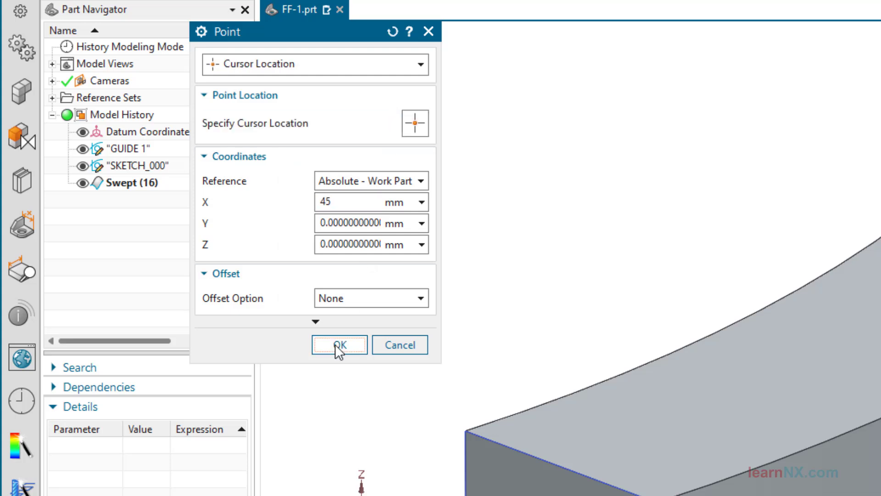
# Step: End the line at point (80, 100, 0) and create Line (17)
pyautogui.click(388, 214)
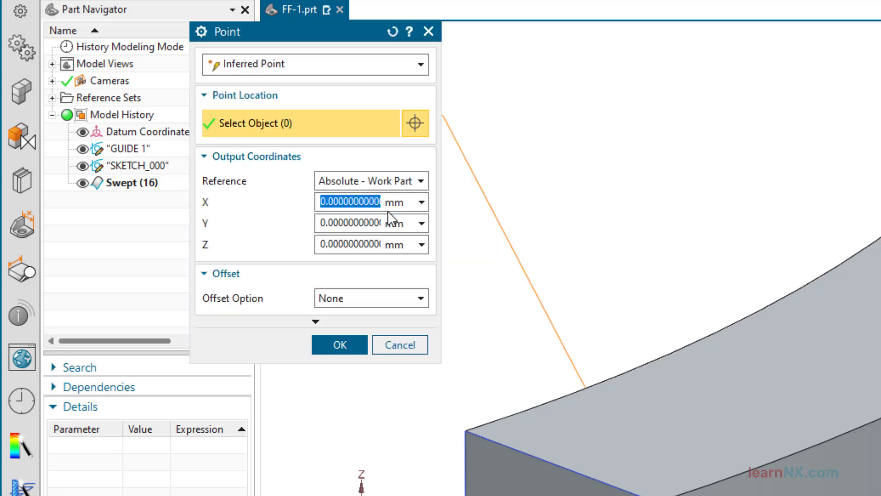
pyautogui.write('80')
pyautogui.press('Return')
pyautogui.click(377, 223)
pyautogui.write('100')
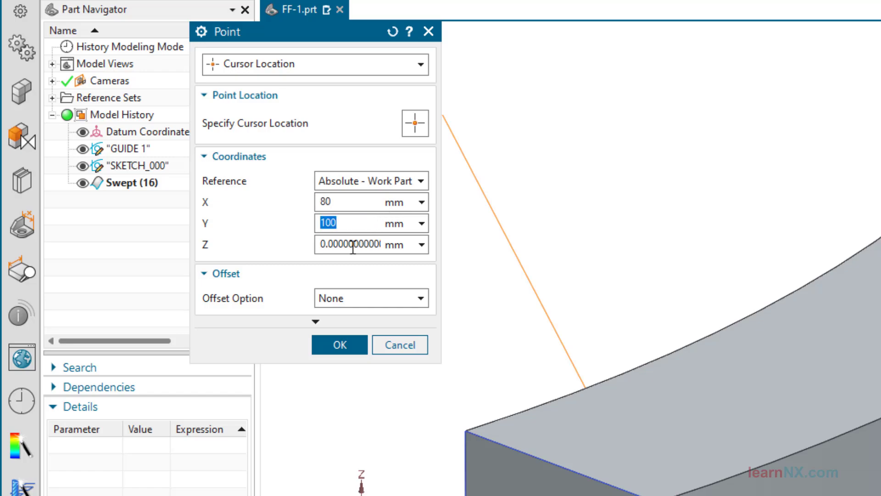
pyautogui.click(353, 245)
pyautogui.write('0')
pyautogui.press('Return')
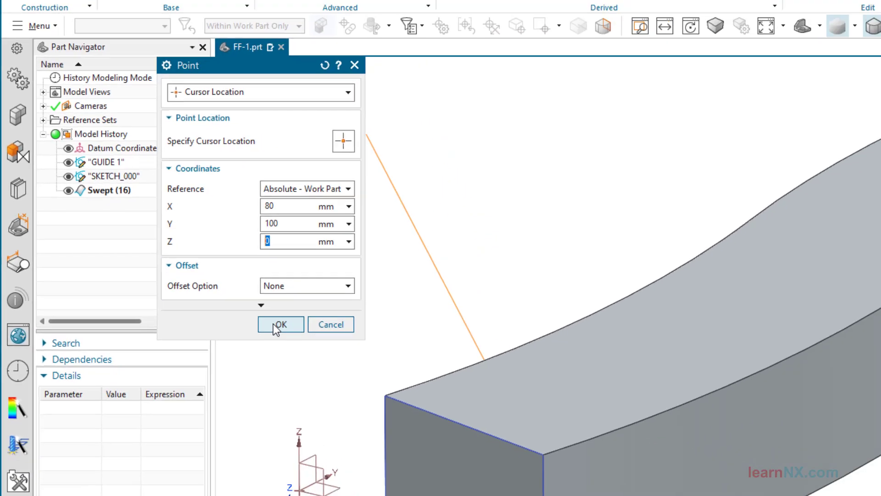
pyautogui.click(275, 325)
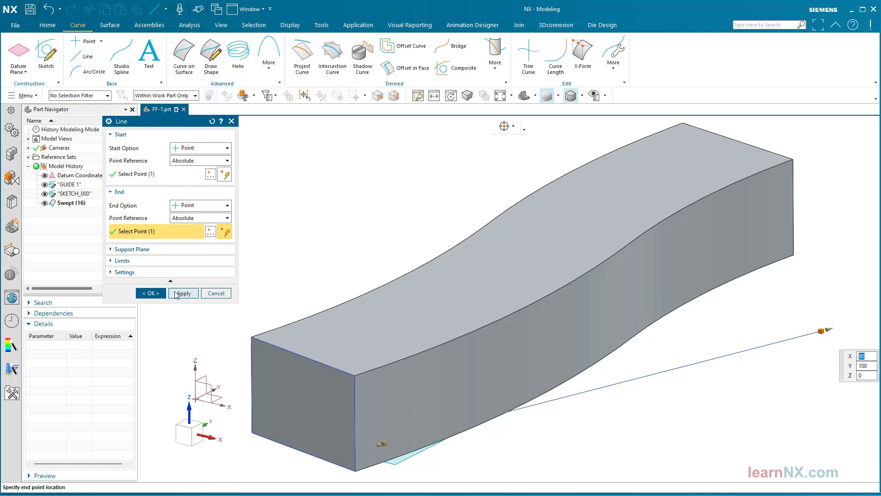
pyautogui.click(155, 294)
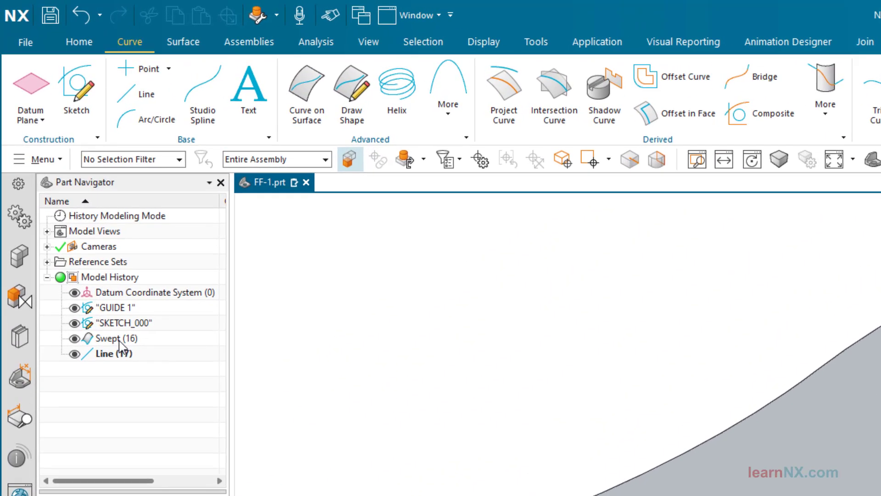
# Step: Move Swept below Line (3) in history and reopen it with the Guide List shown
pyautogui.moveTo(120, 344); pyautogui.dragTo(127, 362)
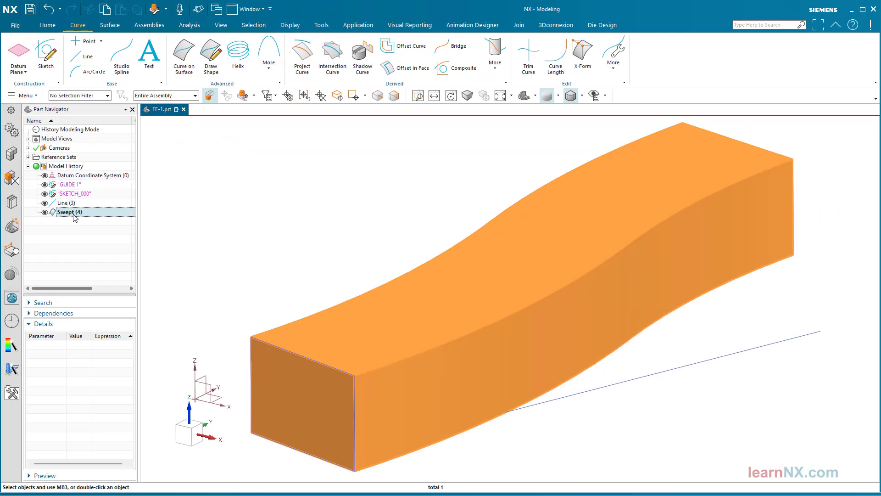
pyautogui.doubleClick(122, 357)
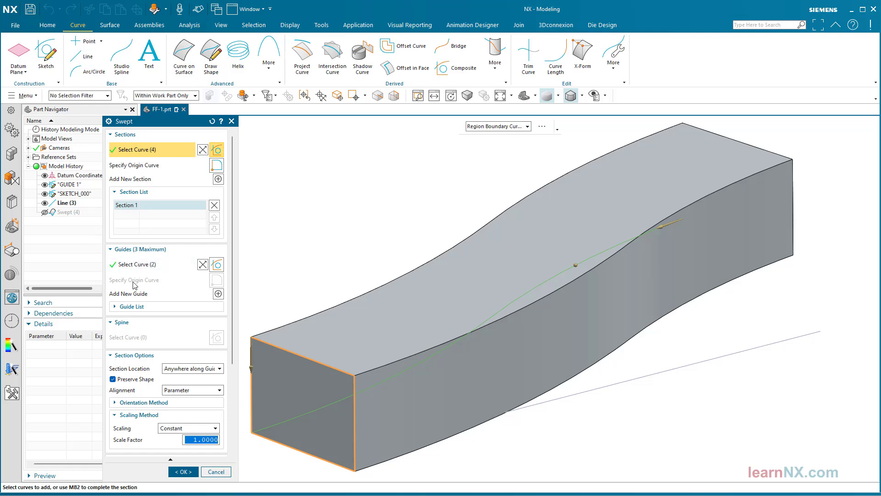
pyautogui.click(149, 307)
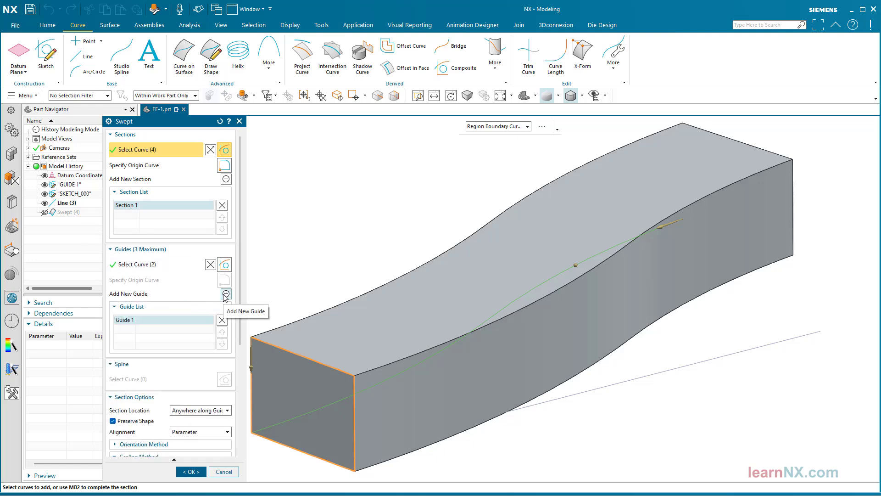
# Step: Add the straight line as Guide 2, trying Lateral scaling before returning to Uniform
pyautogui.click(226, 294)
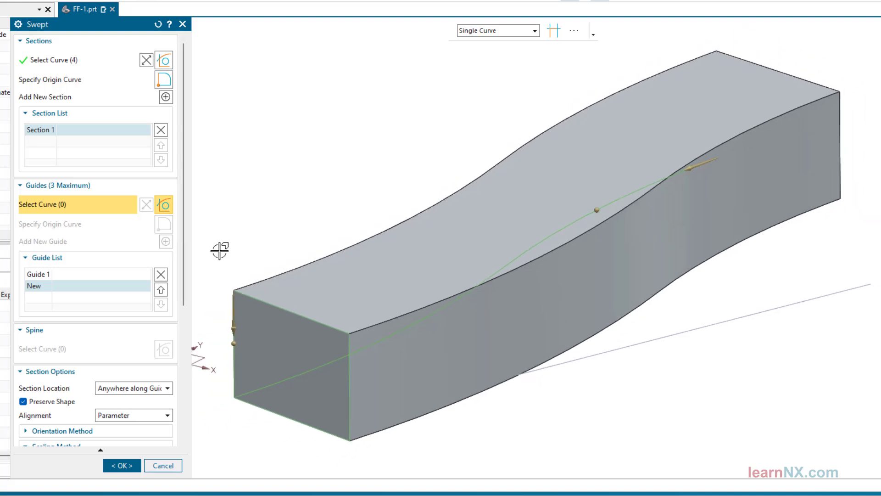
pyautogui.scroll(-2, 220, 251)
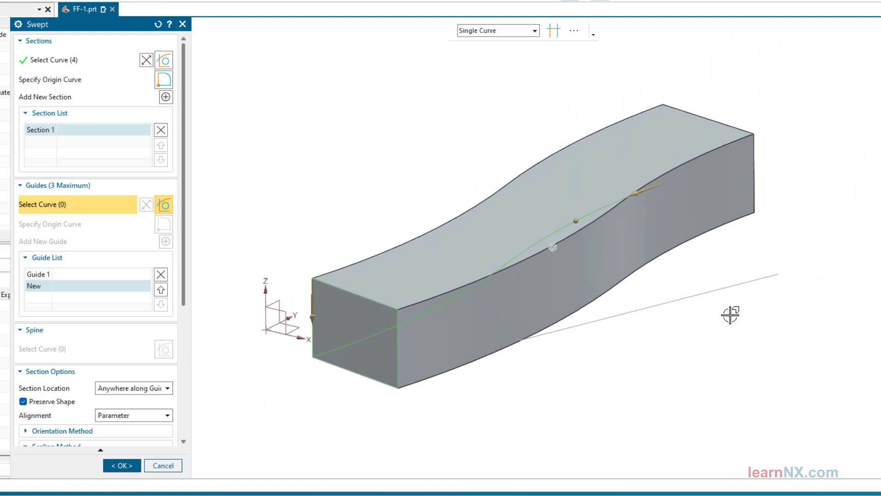
pyautogui.click(764, 280)
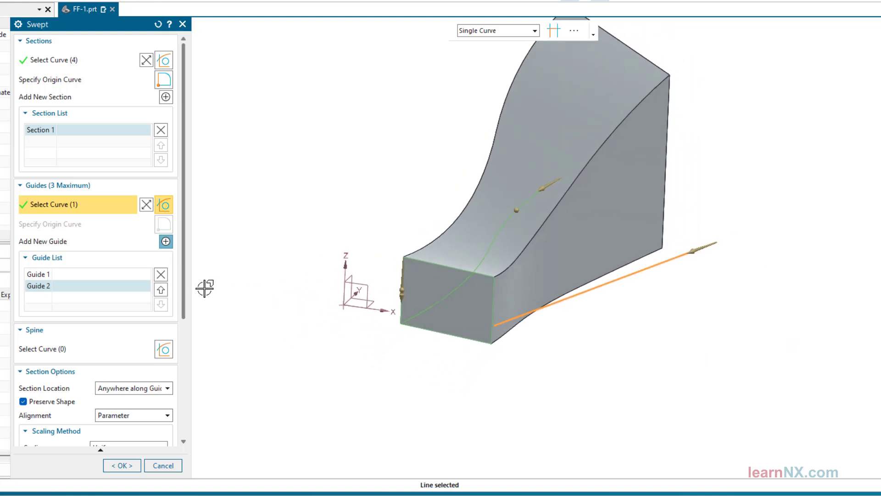
pyautogui.moveTo(184, 284); pyautogui.dragTo(181, 321)
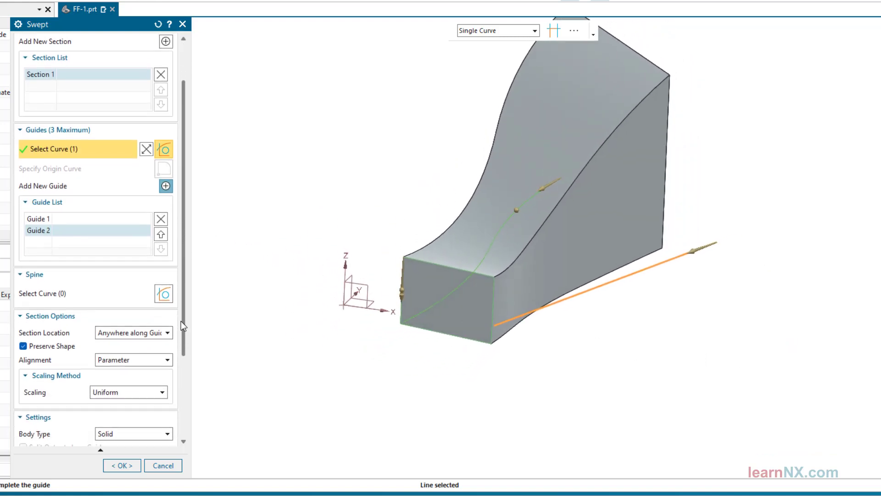
pyautogui.click(163, 393)
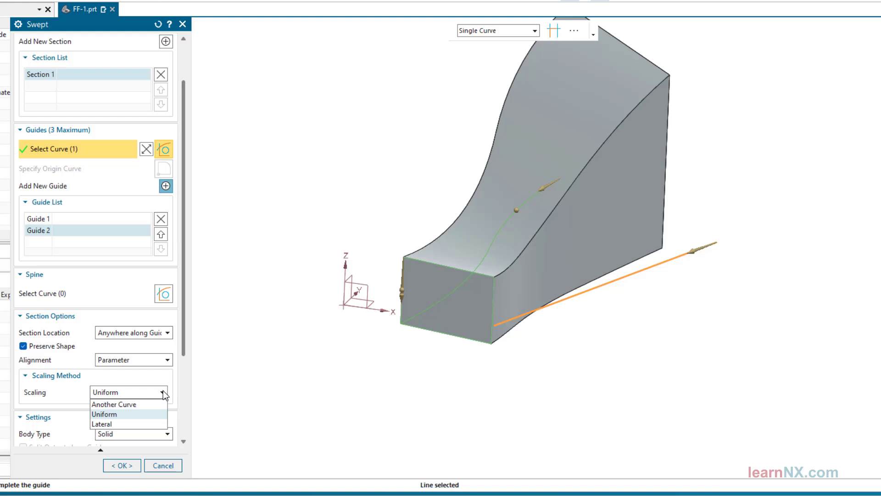
pyautogui.click(137, 425)
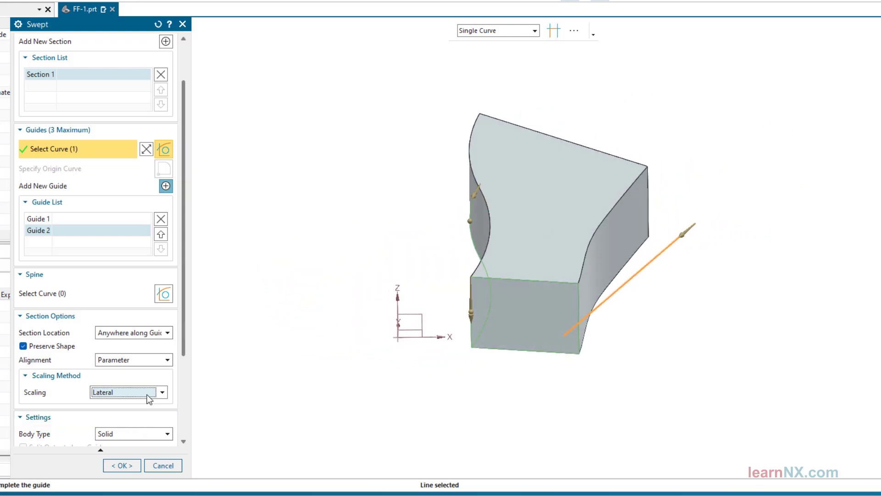
pyautogui.click(148, 393)
pyautogui.click(140, 413)
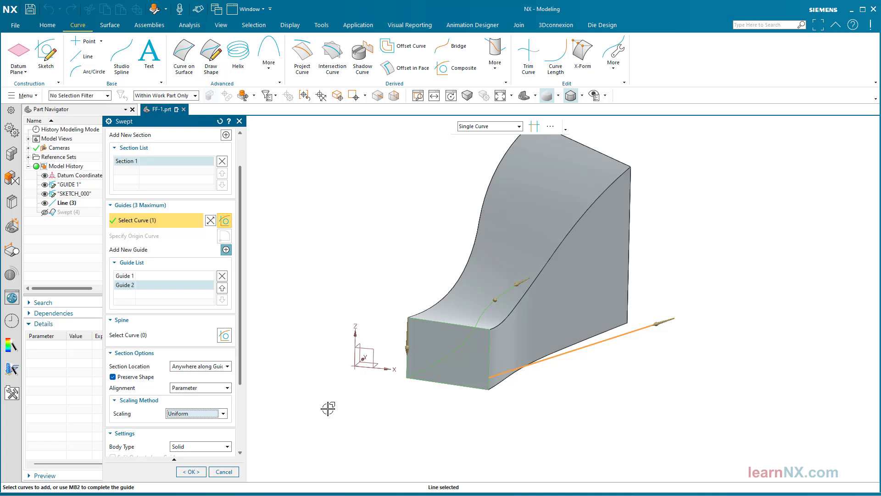
# Step: Confirm the two-guide sweep, then add Line (4) as a third guide to Swept (5)
pyautogui.click(191, 472)
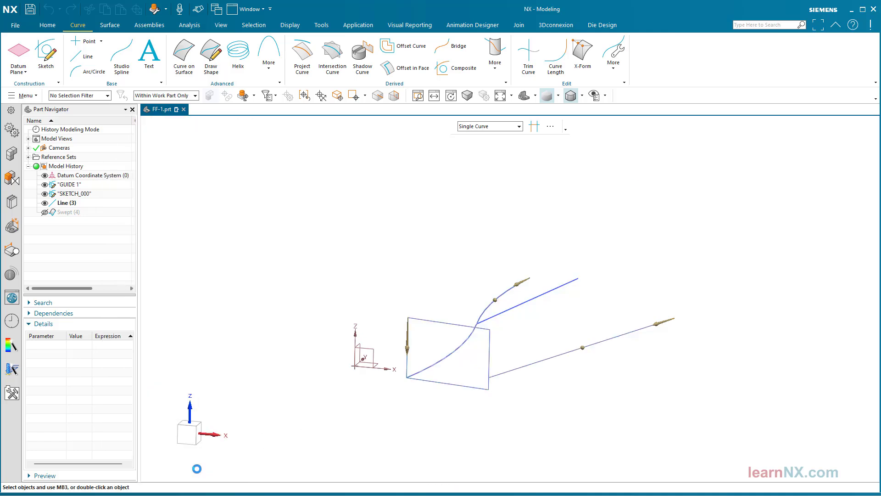
pyautogui.doubleClick(69, 222)
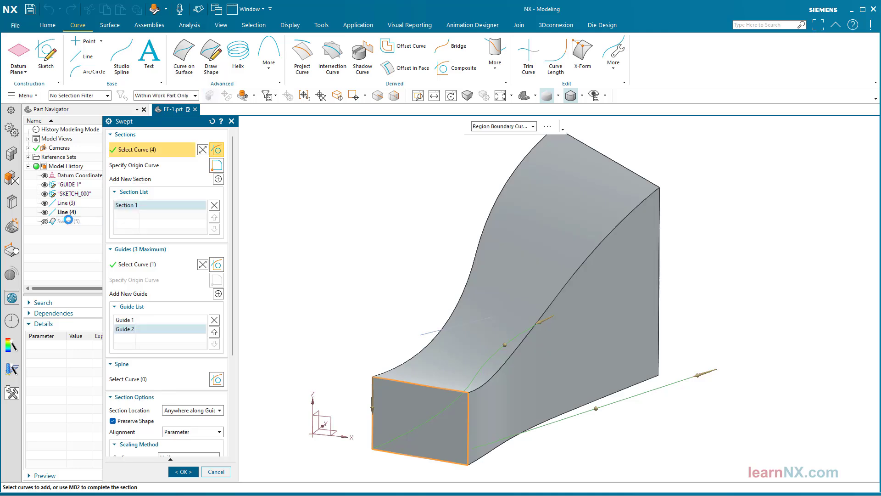
pyautogui.click(218, 295)
pyautogui.click(421, 316)
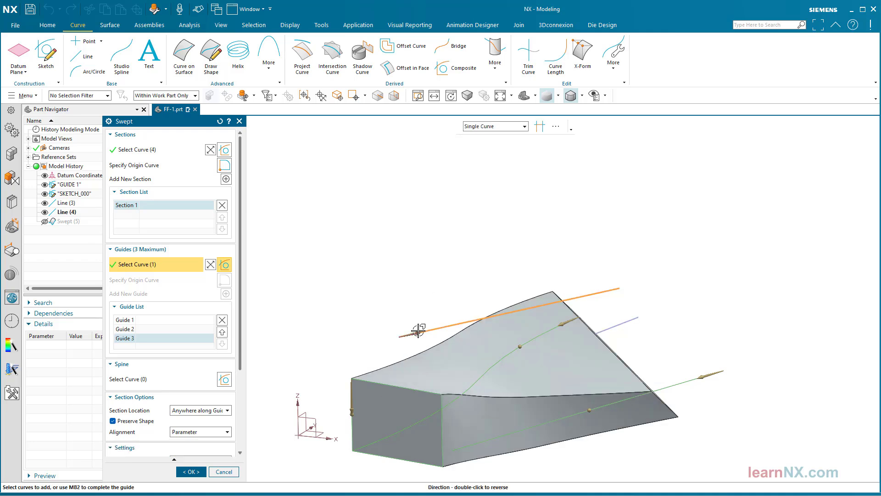
pyautogui.moveTo(387, 270)
pyautogui.mouseDown(button='middle')
pyautogui.moveTo(441, 270)
pyautogui.moveTo(388, 269)
pyautogui.mouseUp(button='middle')
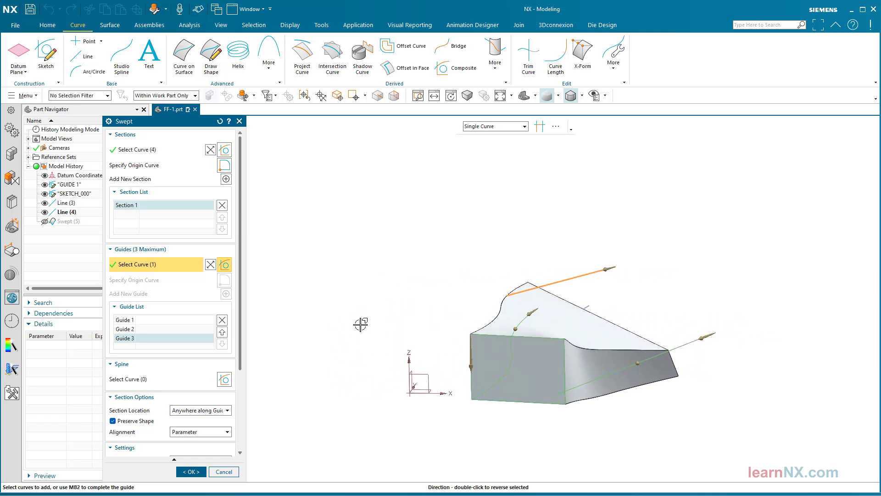
pyautogui.click(191, 471)
pyautogui.moveTo(248, 416); pyautogui.dragTo(274, 385, button='middle')
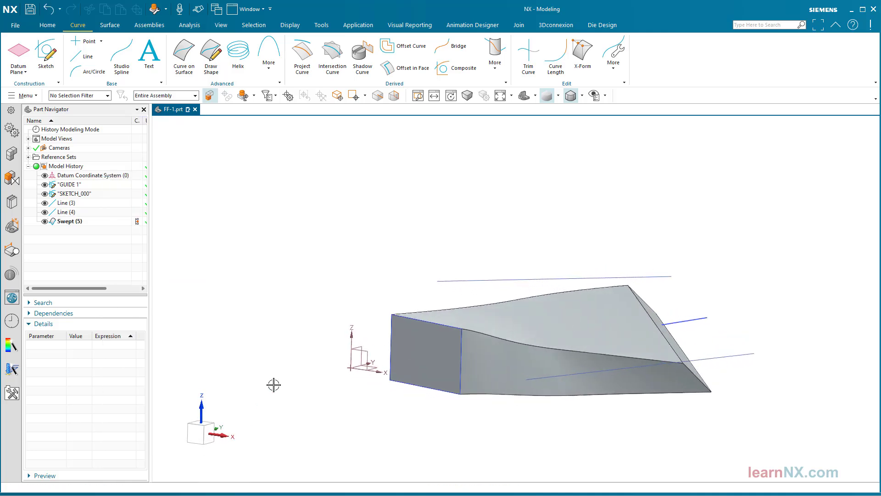
# Step: Set Line (3)'s End - Z expression to 20 in the Details panel
pyautogui.click(127, 205)
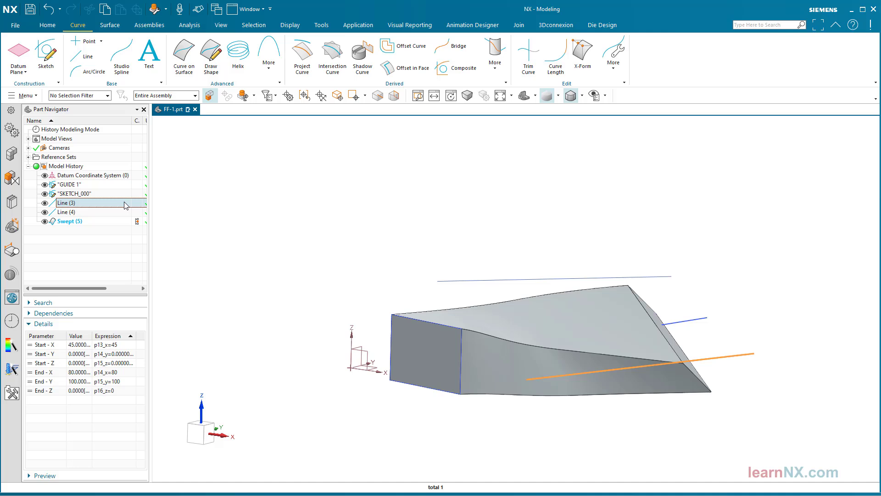
pyautogui.click(123, 391)
pyautogui.click(123, 391)
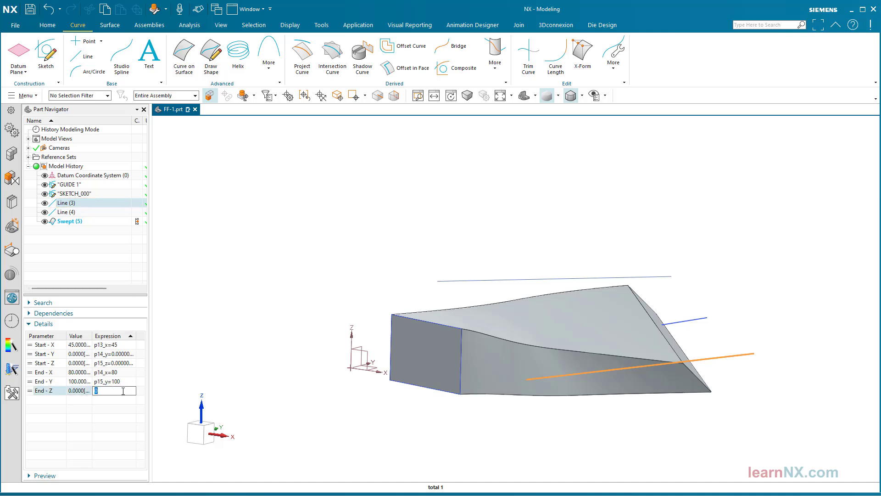
pyautogui.press('Return')
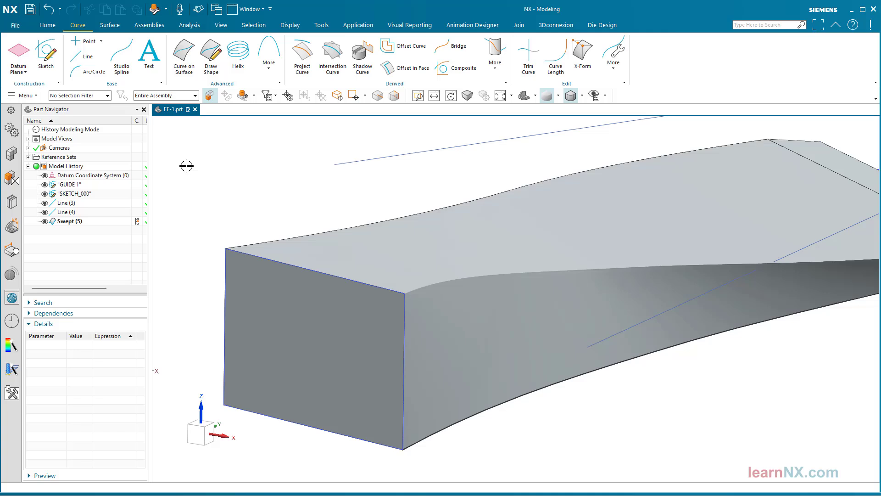
pyautogui.doubleClick(75, 221)
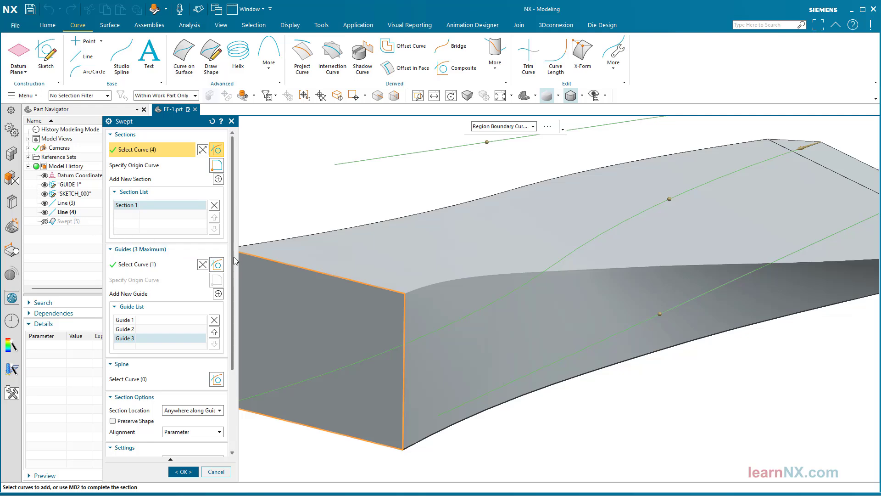
pyautogui.moveTo(234, 257); pyautogui.dragTo(235, 345)
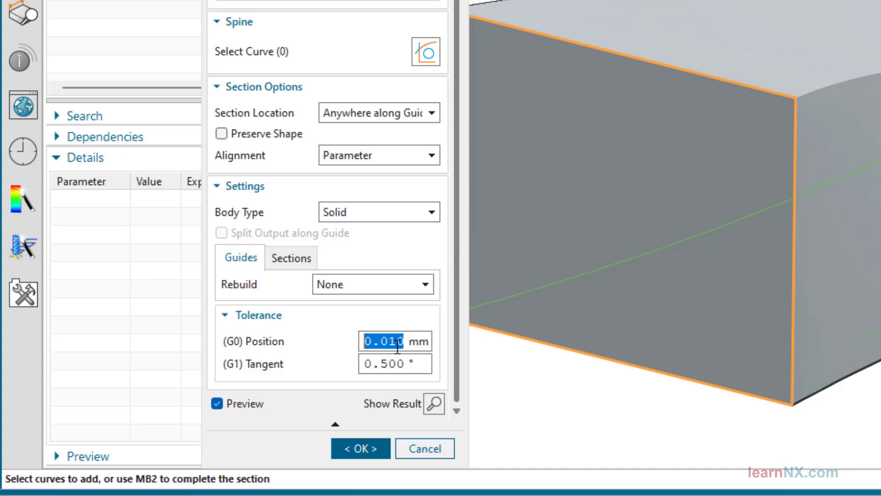
pyautogui.click(346, 451)
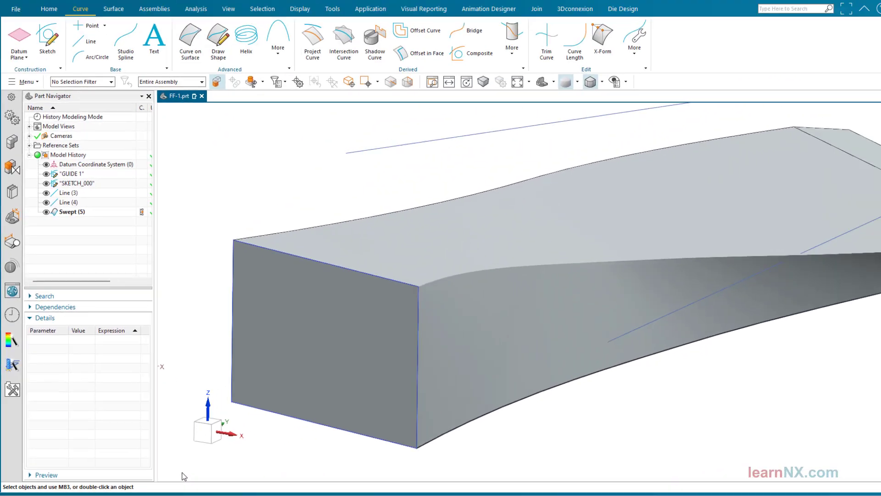
pyautogui.click(36, 81)
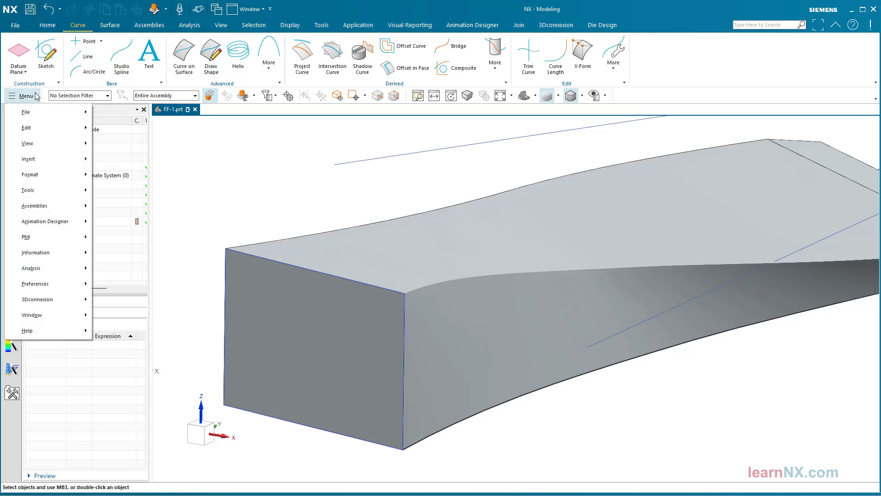
pyautogui.moveTo(69, 289)
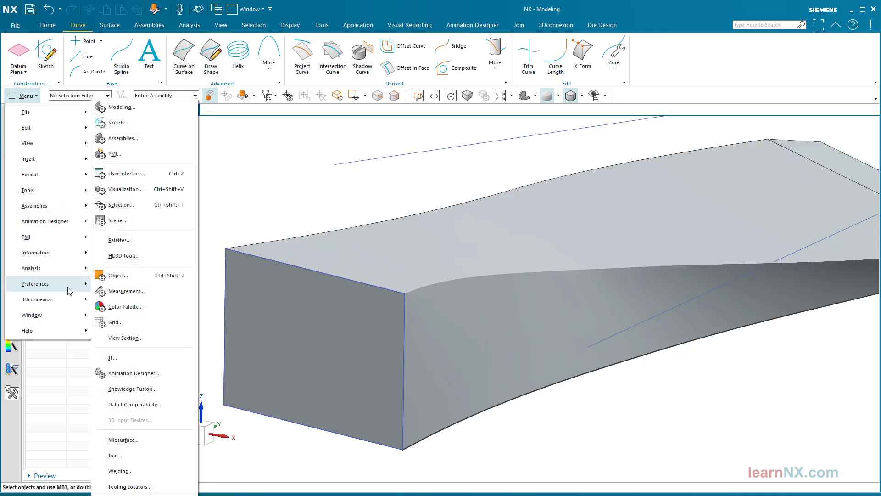
pyautogui.click(145, 109)
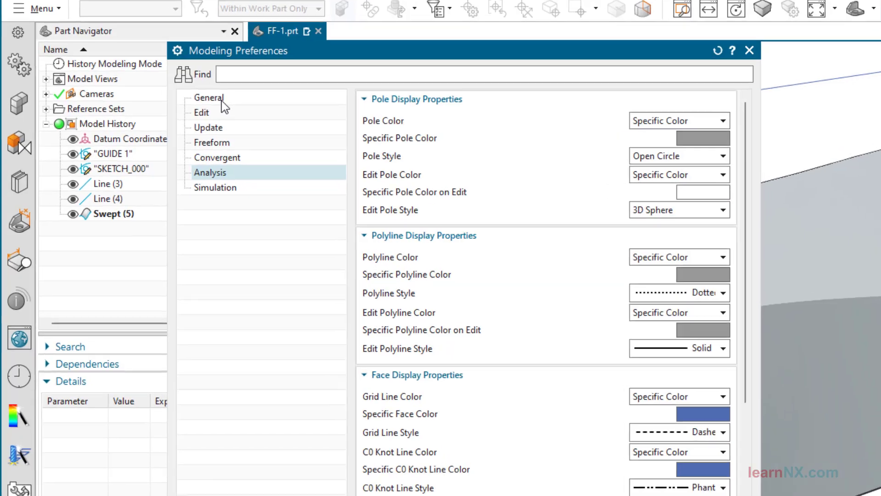
pyautogui.click(135, 151)
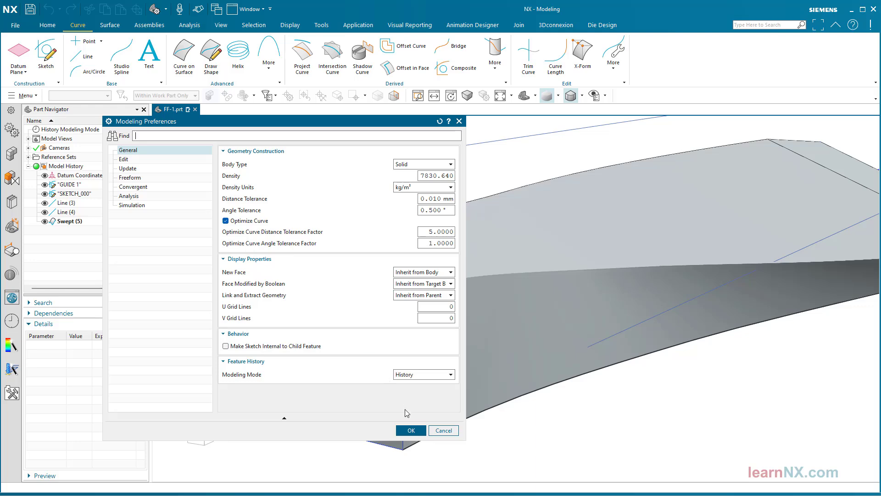
pyautogui.click(411, 431)
pyautogui.click(15, 24)
pyautogui.moveTo(30, 233)
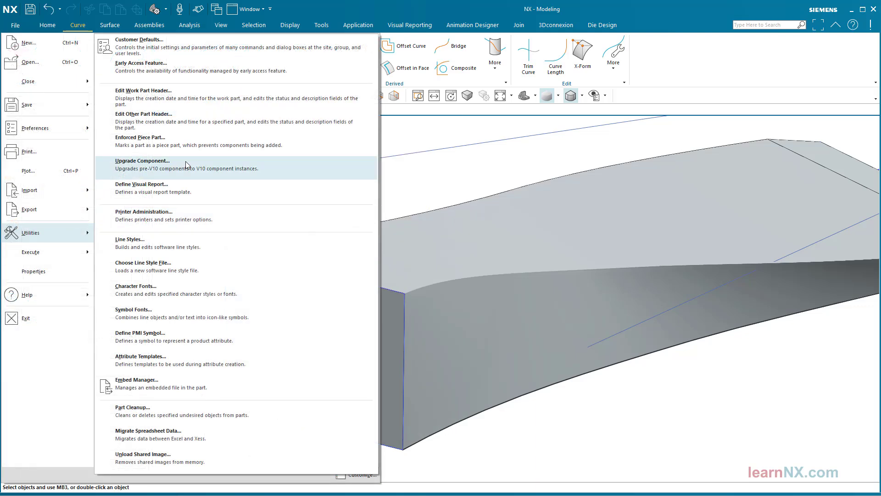
pyautogui.click(215, 46)
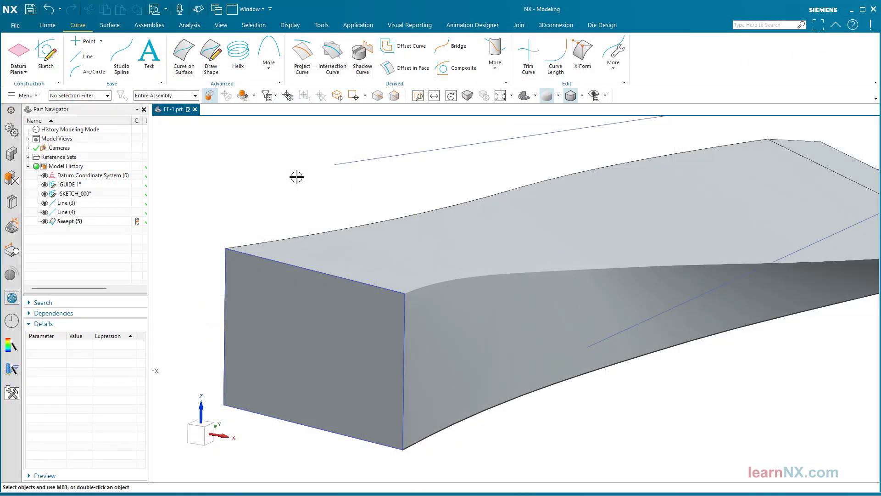
pyautogui.scroll(6, 296, 177)
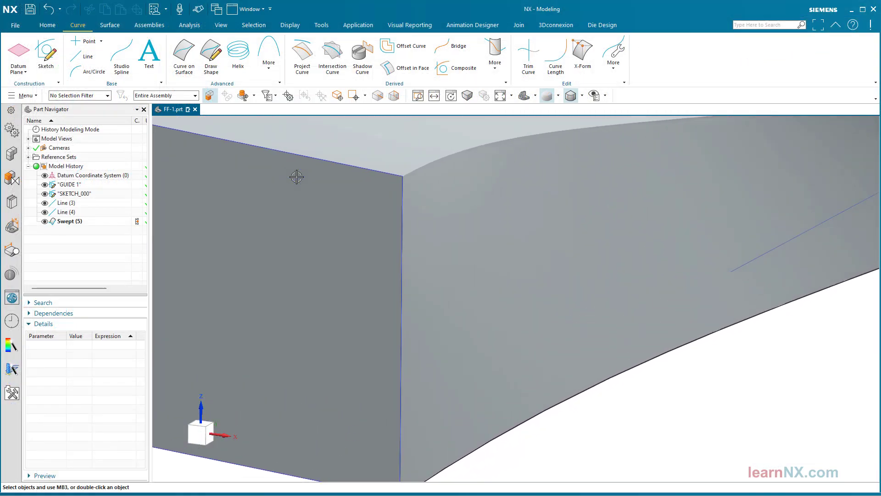
pyautogui.scroll(4, 297, 177)
pyautogui.scroll(-2, 297, 177)
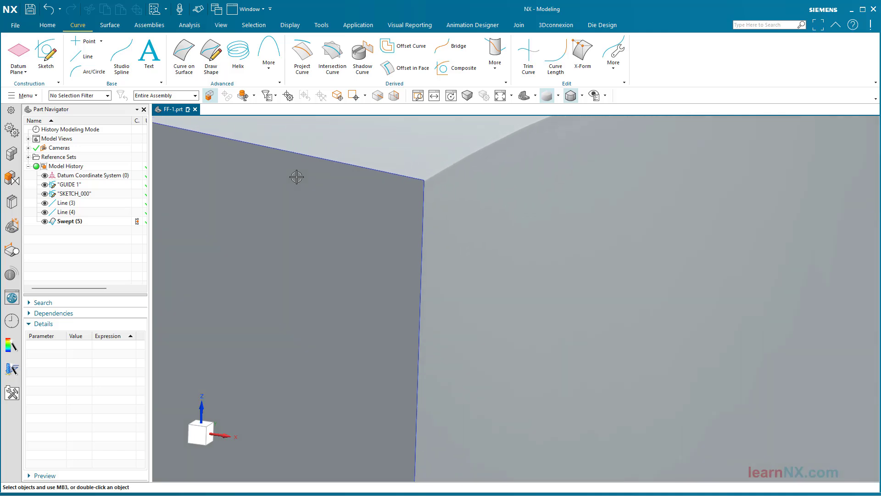
pyautogui.scroll(-3, 297, 177)
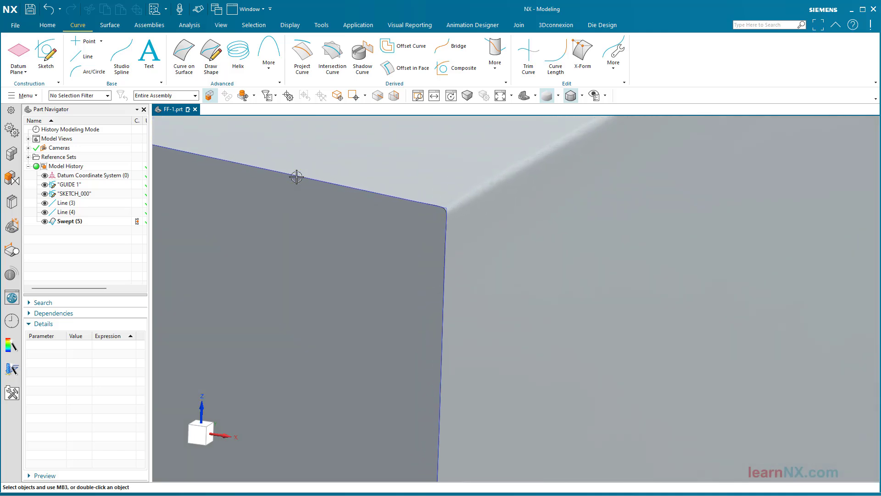
pyautogui.scroll(3, 297, 177)
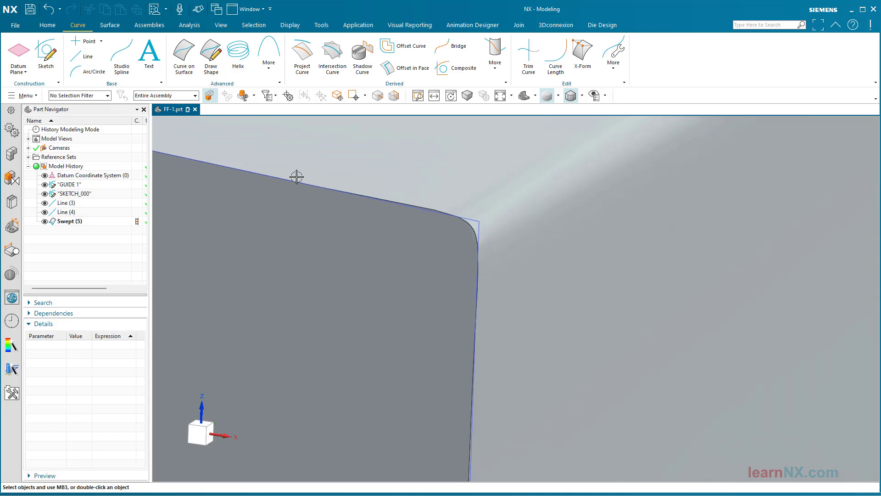
pyautogui.scroll(2, 297, 177)
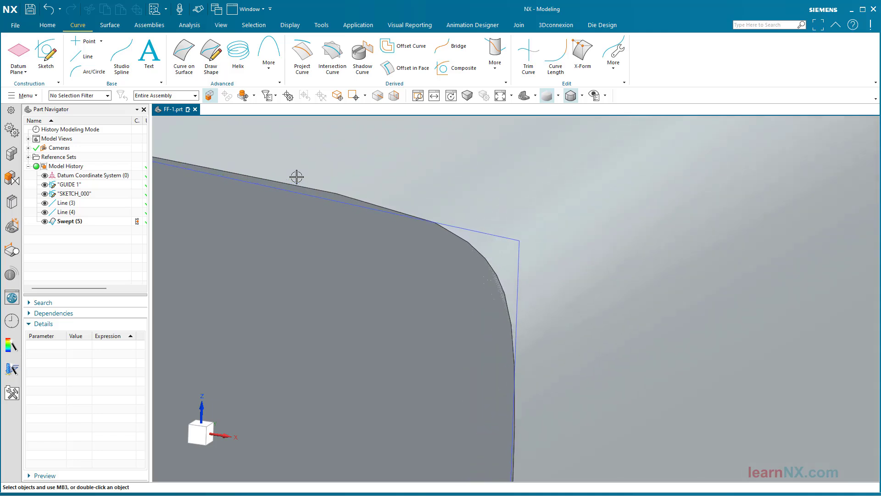
pyautogui.scroll(1, 297, 177)
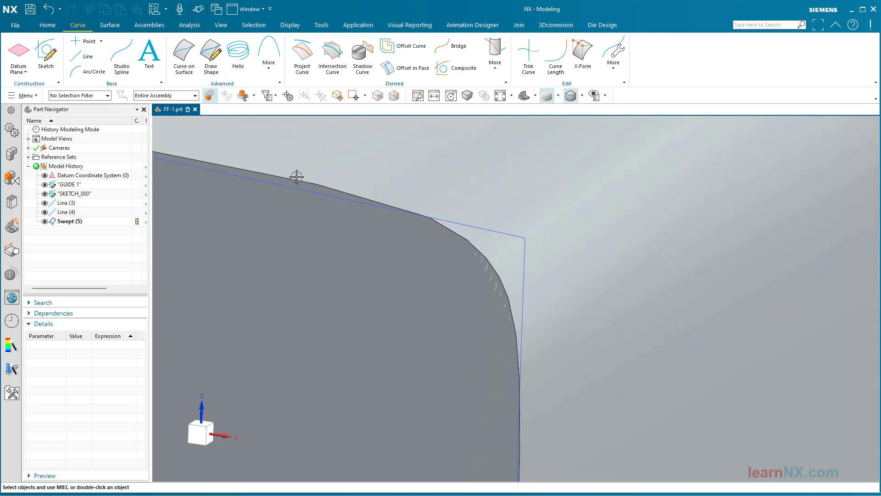
# Step: Enable Preserve Shape in Swept (5)'s Section Options and rebuild the solid
pyautogui.doubleClick(75, 221)
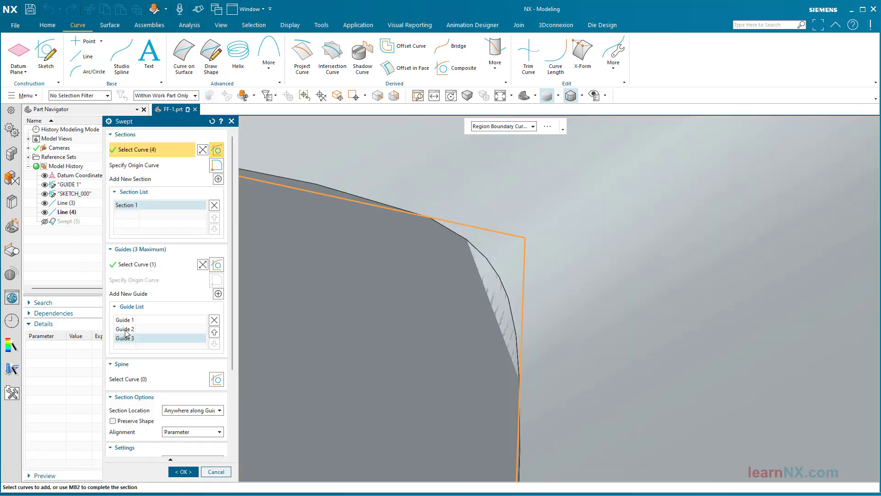
pyautogui.click(112, 421)
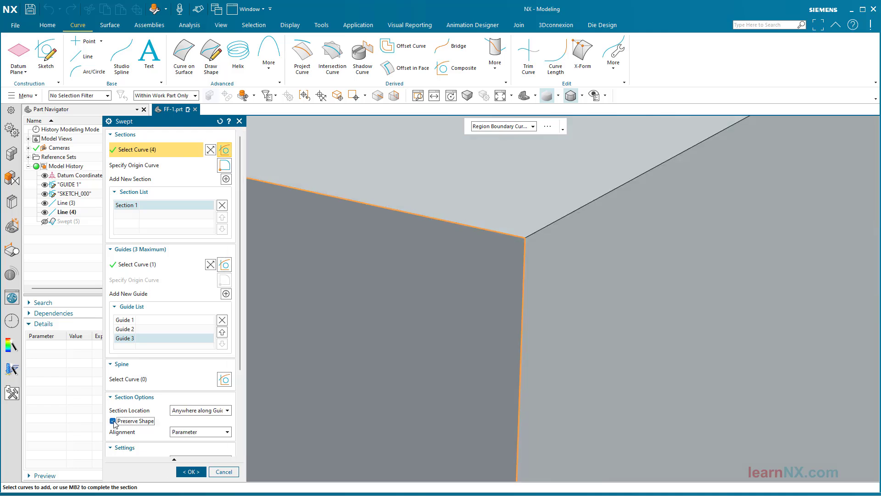
pyautogui.click(186, 471)
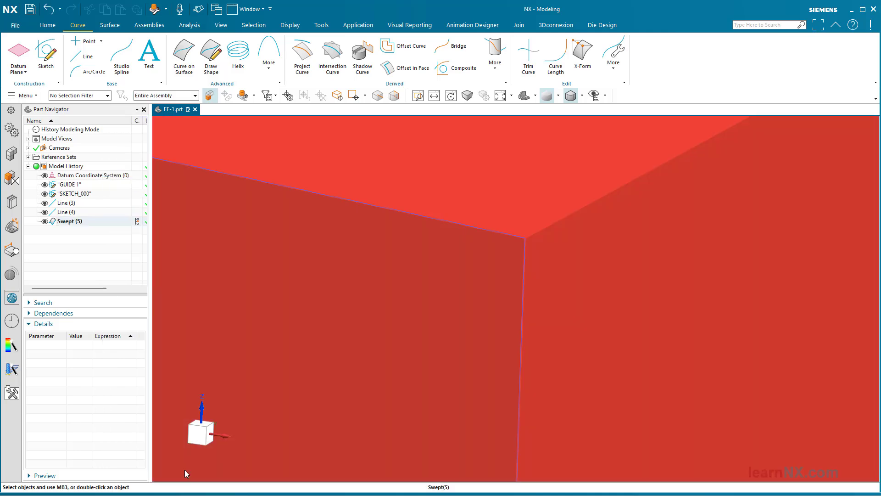
pyautogui.scroll(-6, 230, 248)
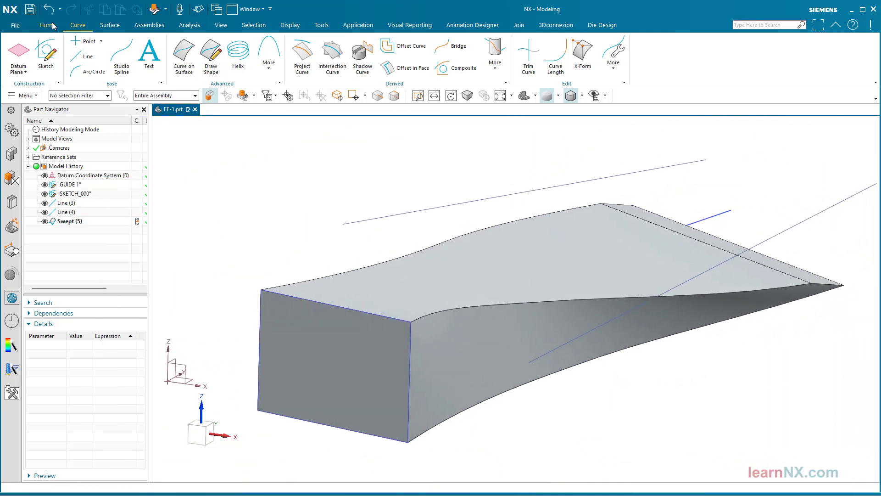
# Step: Round the swept solid's long curved edge with a 5.5 mm Edge Blend
pyautogui.click(46, 26)
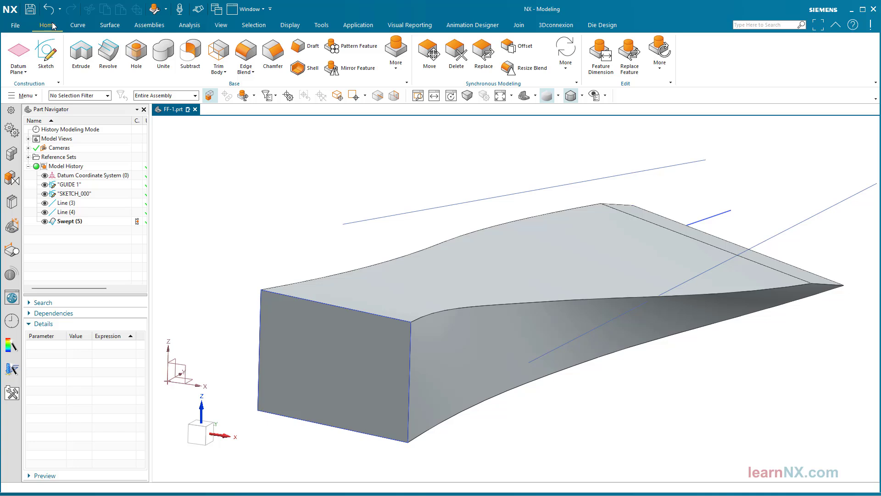
pyautogui.click(243, 49)
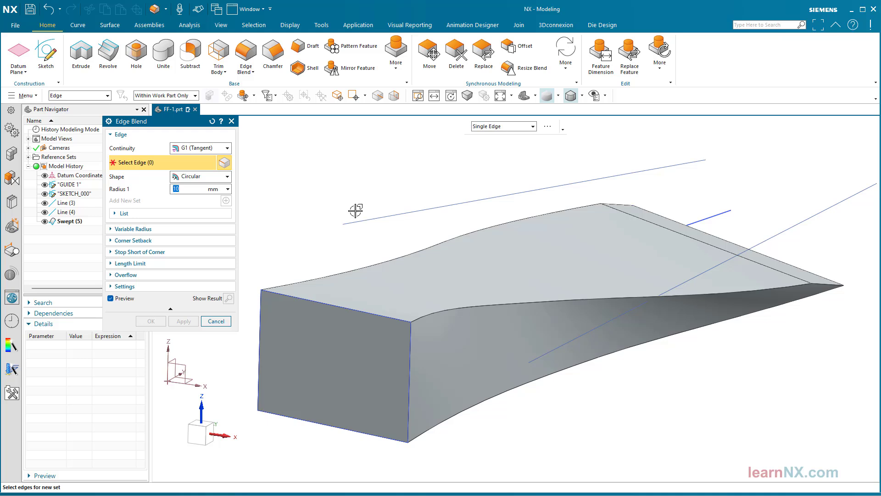
pyautogui.click(437, 311)
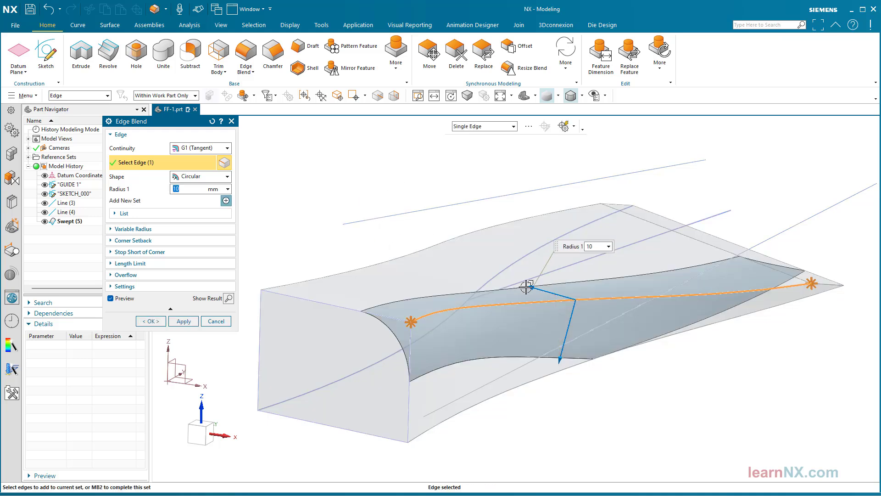
pyautogui.moveTo(531, 287); pyautogui.dragTo(546, 297)
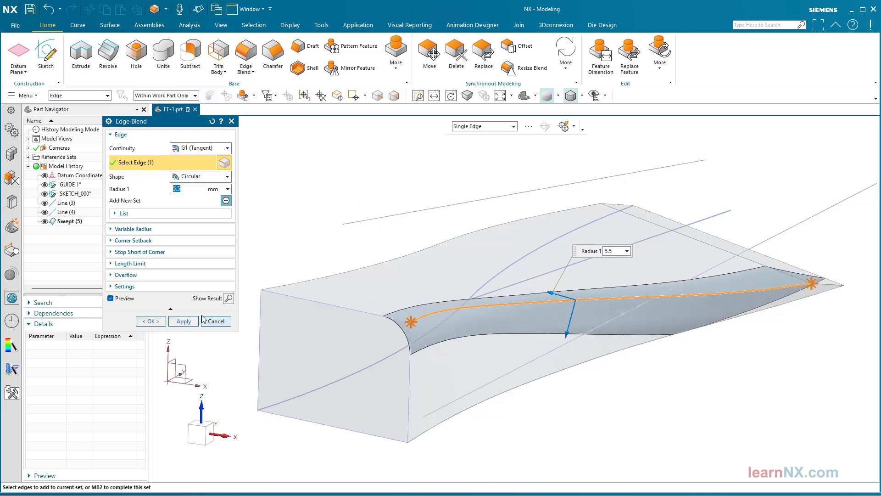
pyautogui.click(150, 321)
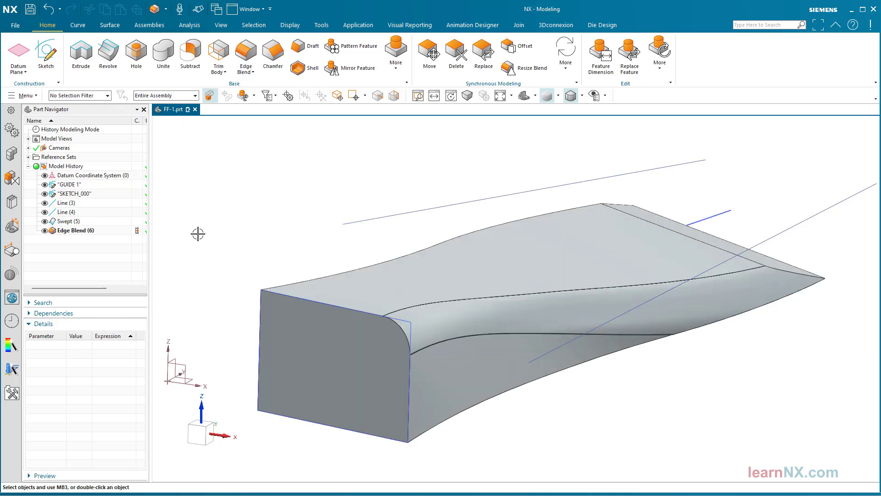
# Step: Change the Swept (5) feature's Body Type to Sheet, then view it from front and trimetric
pyautogui.doubleClick(82, 221)
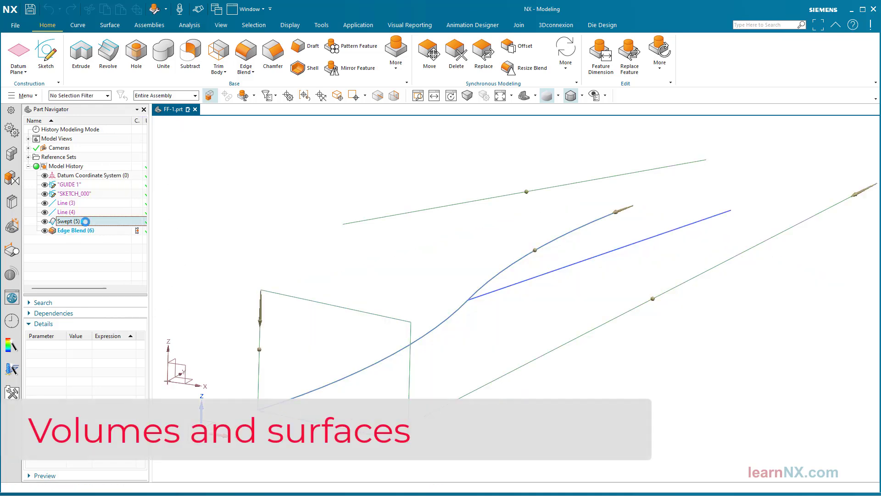
pyautogui.moveTo(233, 259); pyautogui.dragTo(246, 364)
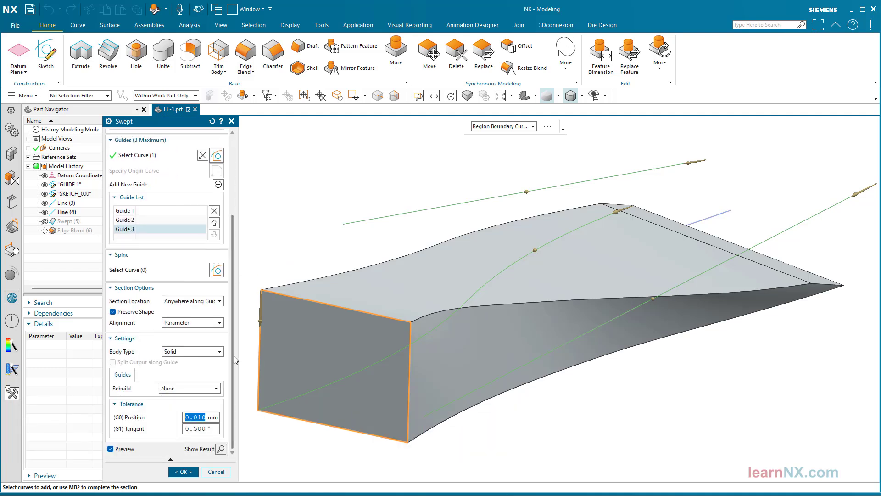
pyautogui.click(214, 353)
pyautogui.click(210, 369)
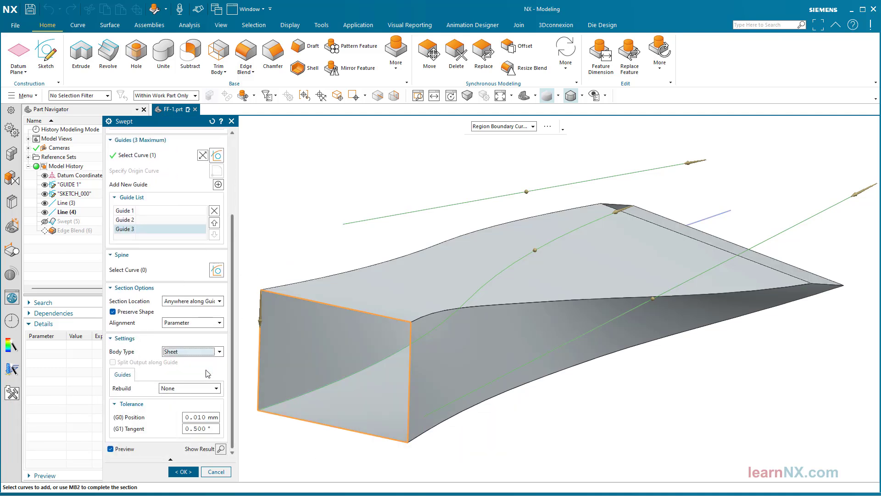
pyautogui.click(182, 471)
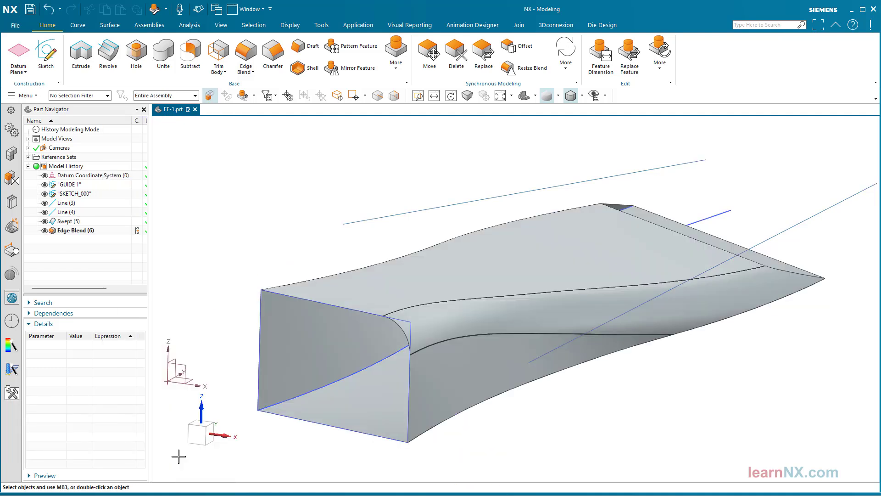
pyautogui.hotkey('ctrl', 'alt', 'f')
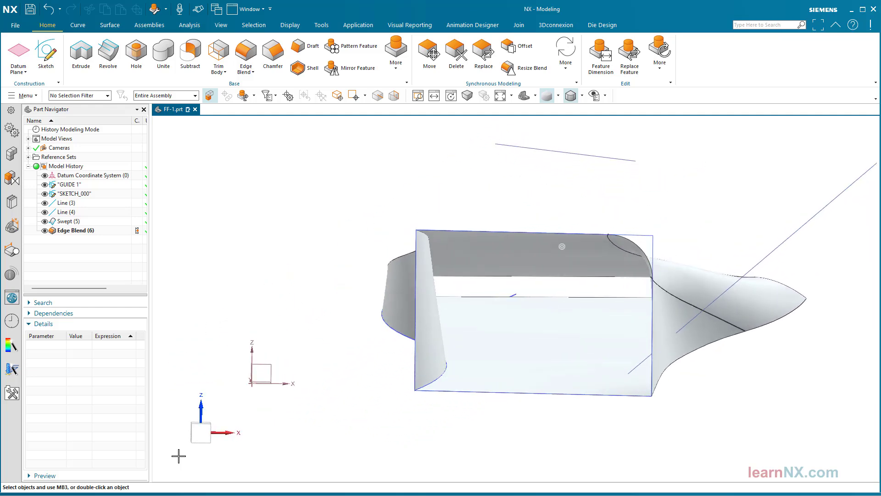
pyautogui.press('Home')
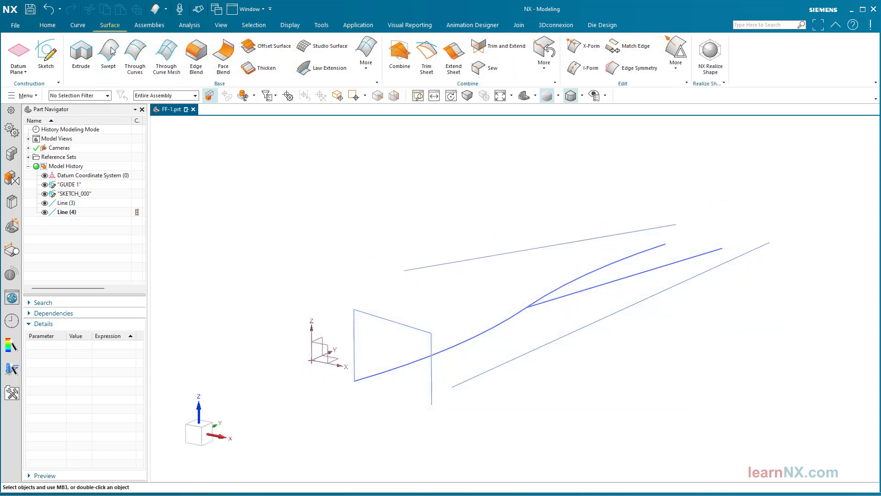
# Step: Sweep the rectangle sketch (Feature Curves) along the S-shaped guide (Tangent Curves) into a solid
pyautogui.click(108, 54)
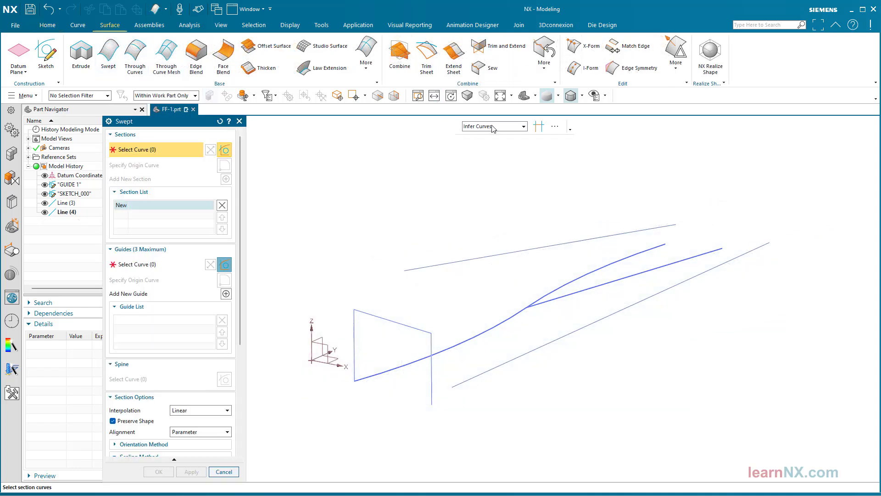
pyautogui.click(494, 128)
pyautogui.click(482, 168)
pyautogui.click(349, 363)
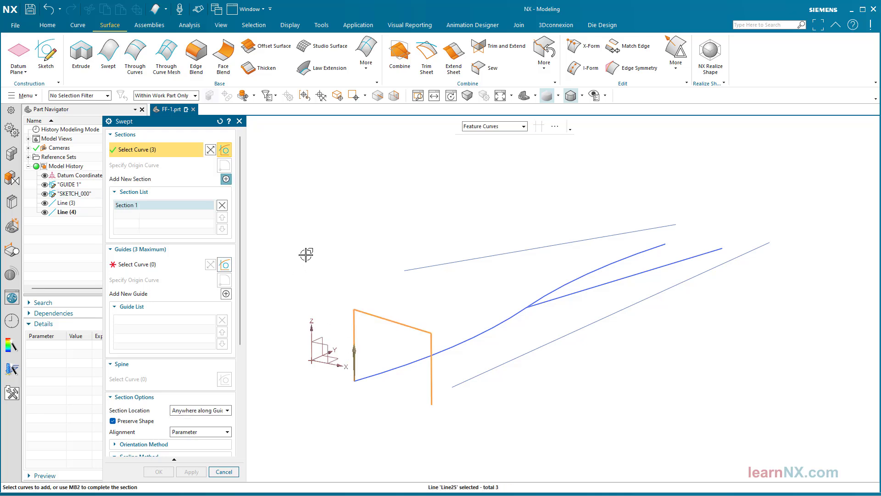
pyautogui.click(154, 267)
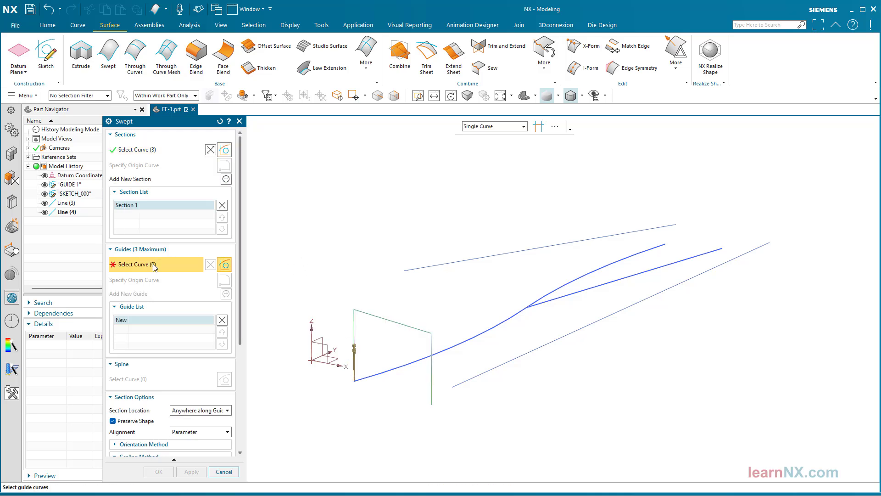
pyautogui.click(494, 128)
pyautogui.click(479, 155)
pyautogui.click(449, 344)
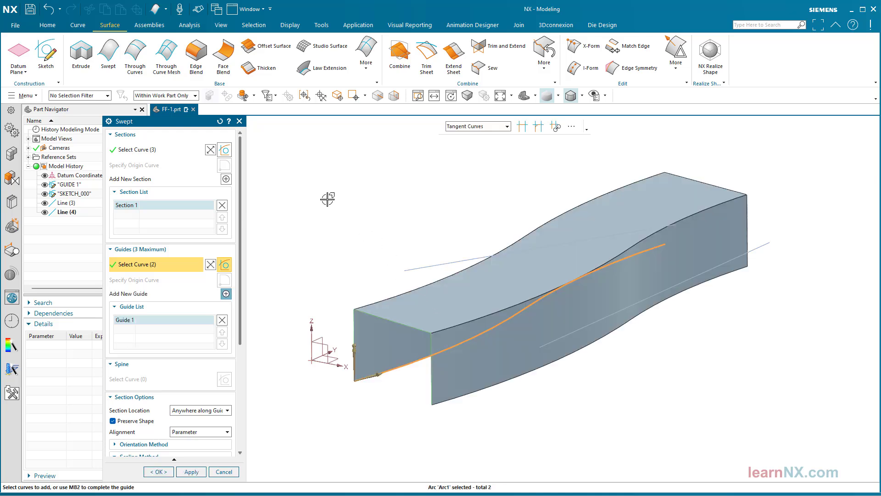
pyautogui.click(158, 472)
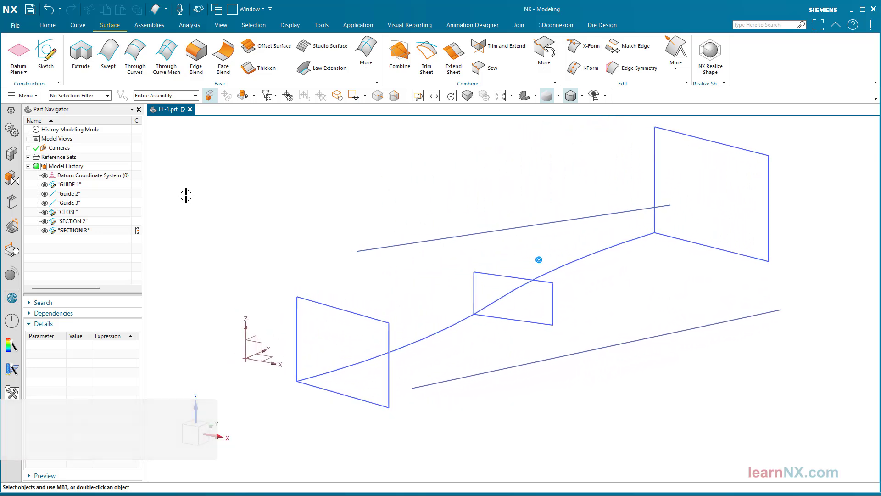
# Step: Start a new sweep with the left, small middle and large right rectangles as Sections 1–3
pyautogui.click(108, 52)
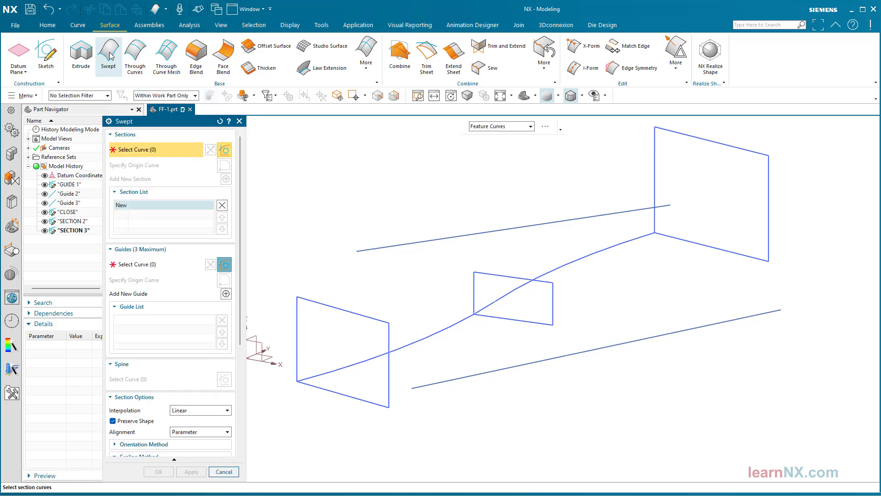
pyautogui.click(296, 364)
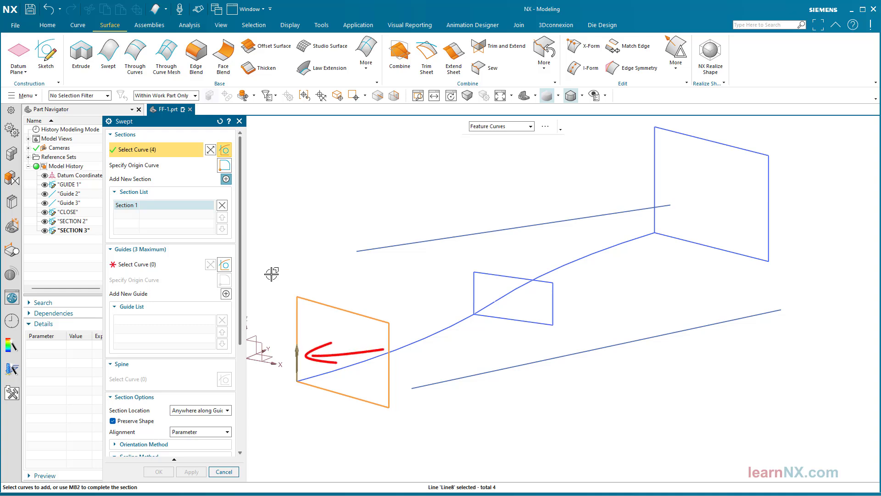
pyautogui.click(226, 179)
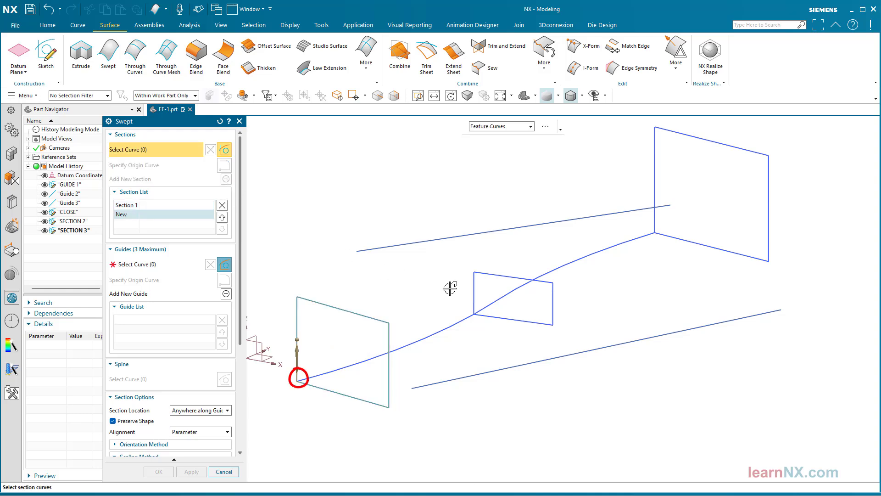
pyautogui.click(473, 282)
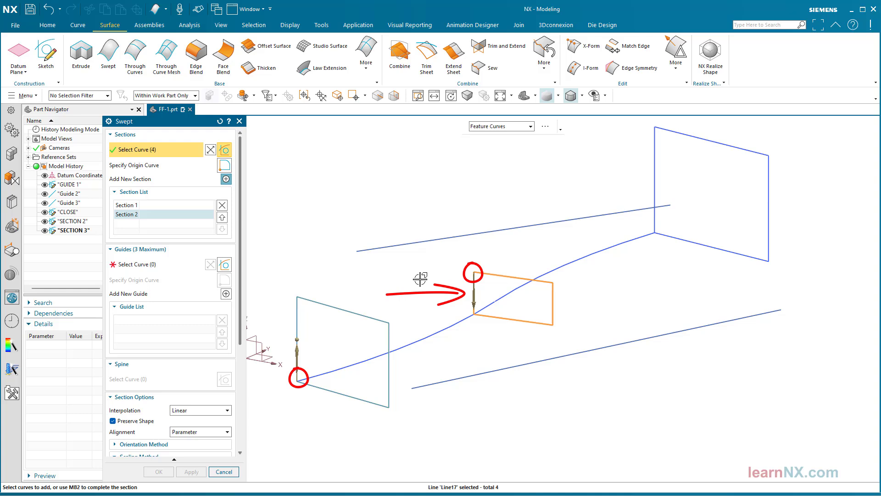
pyautogui.click(226, 179)
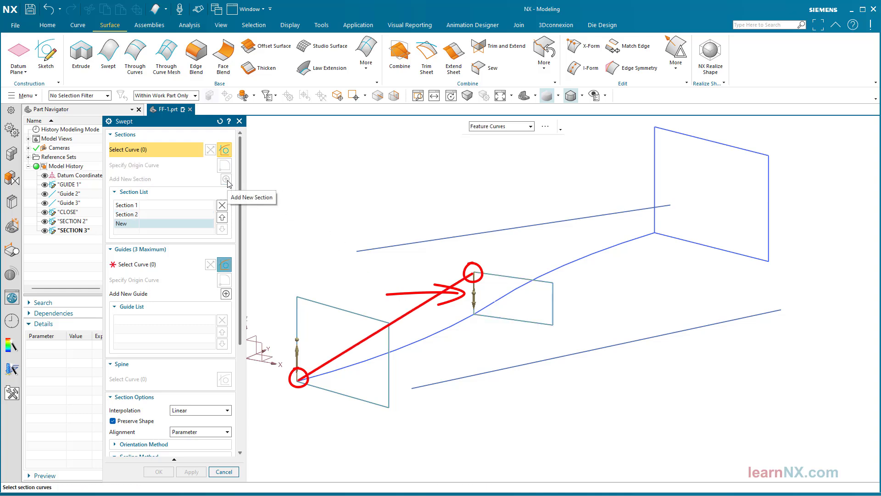
pyautogui.click(657, 192)
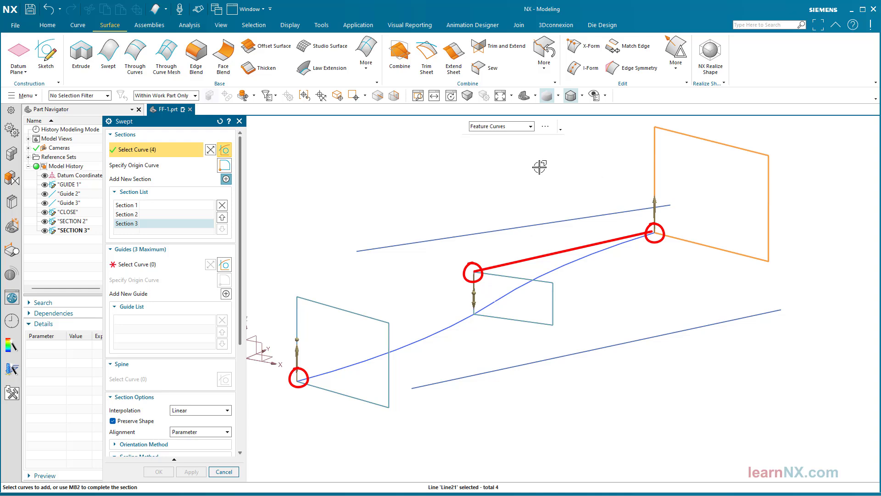
pyautogui.click(129, 265)
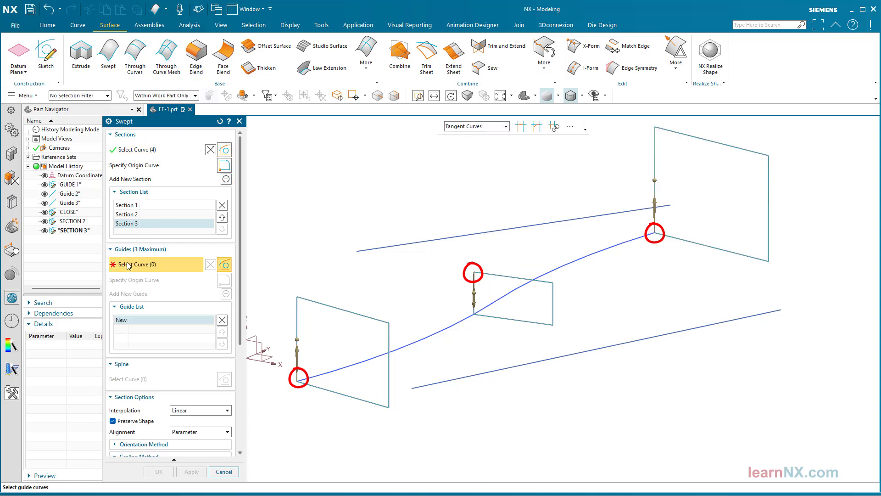
# Step: Set the S-shaped curve as Guide 1 and select Section 2 for an origin curve
pyautogui.click(323, 373)
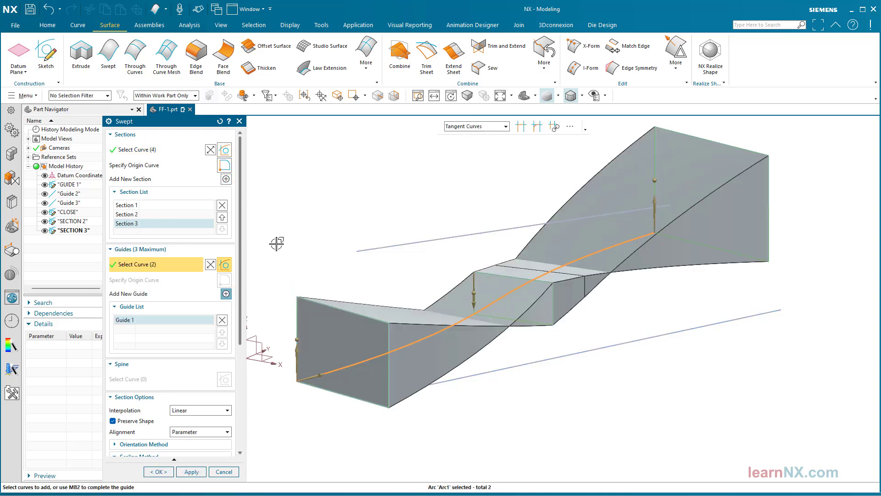
pyautogui.scroll(3, 277, 243)
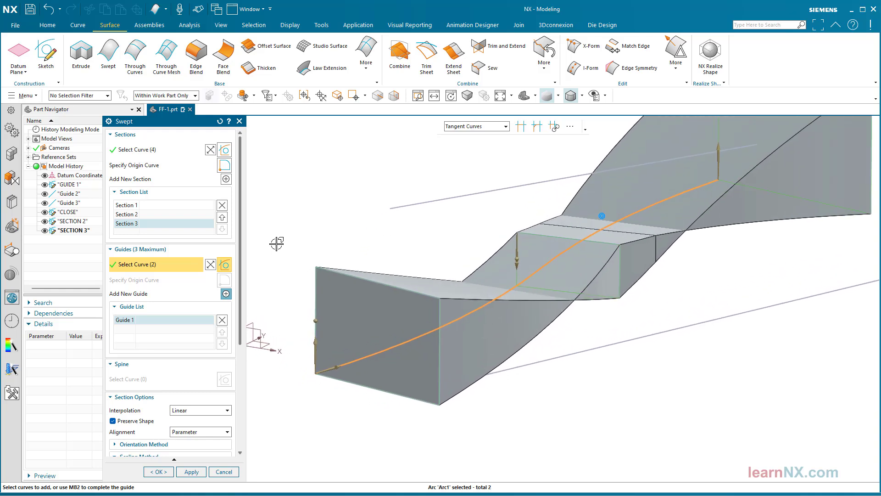
pyautogui.click(142, 213)
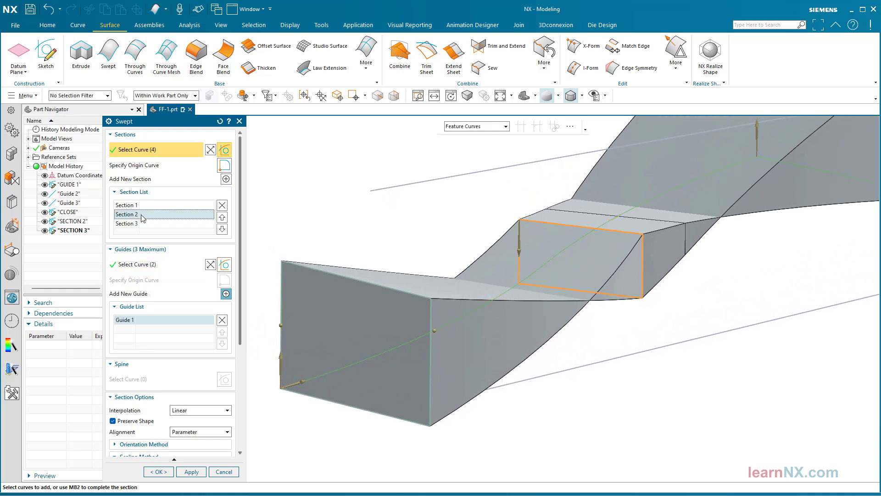
pyautogui.click(125, 166)
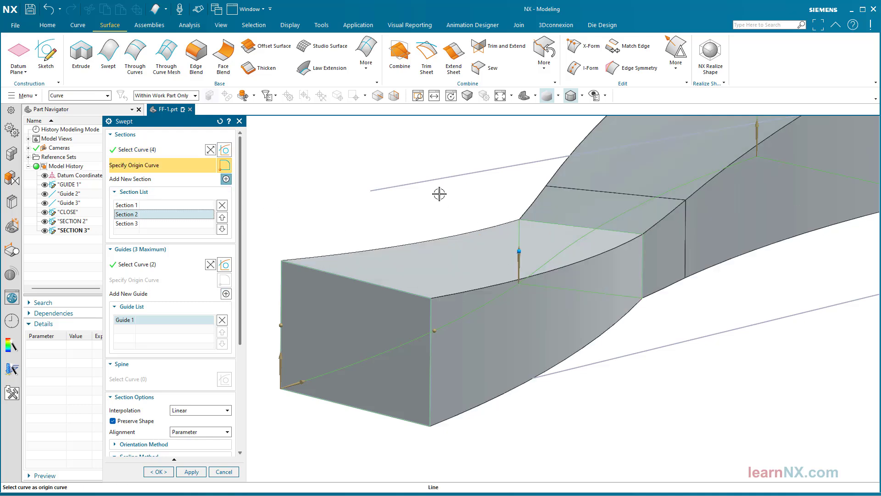
pyautogui.press('Home')
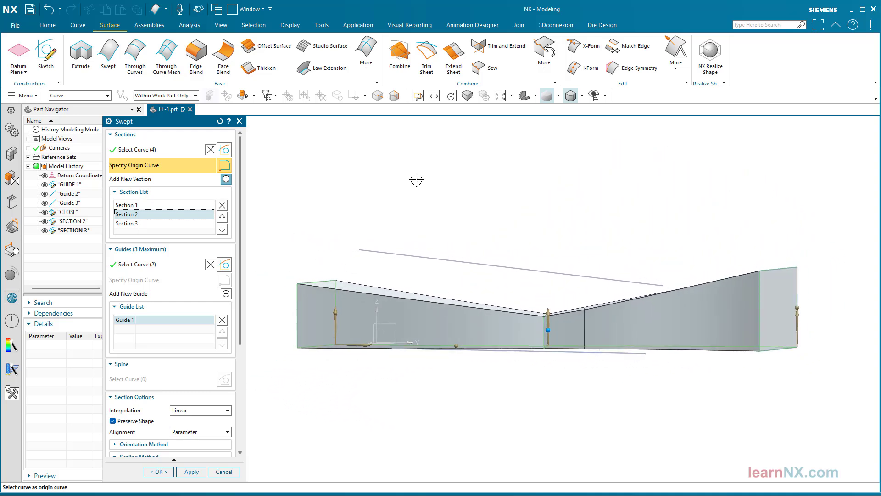
# Step: Change the sweep's section interpolation to Cubic, then to Blend
pyautogui.scroll(-3, 242, 218)
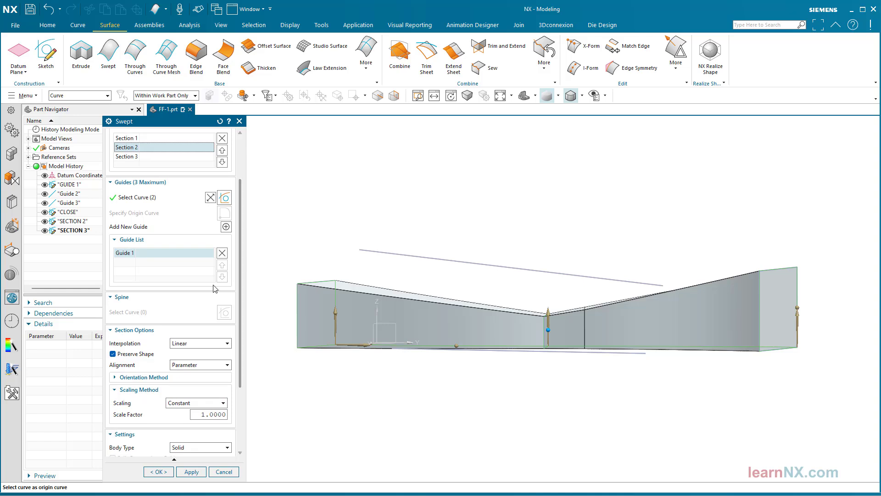
pyautogui.click(202, 345)
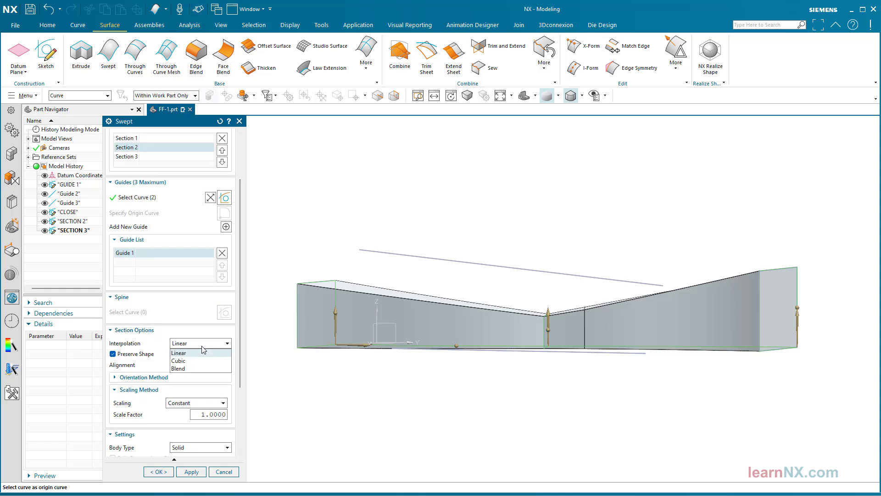
pyautogui.click(193, 360)
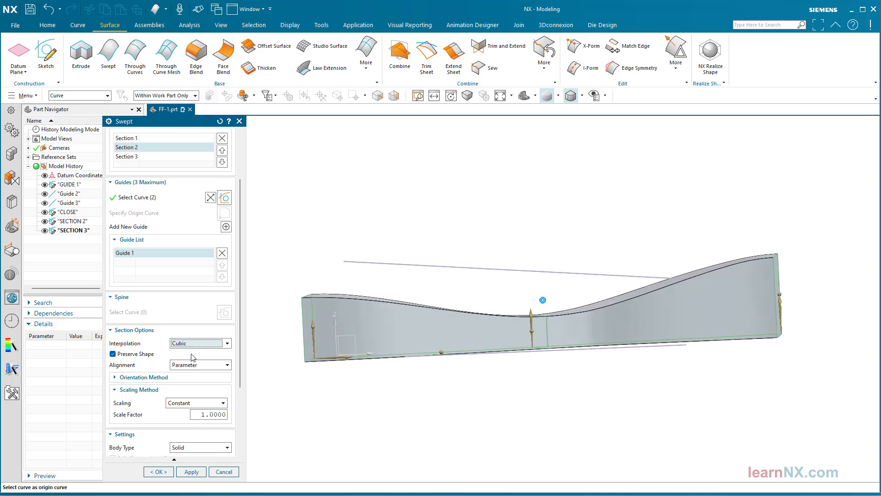
pyautogui.click(197, 345)
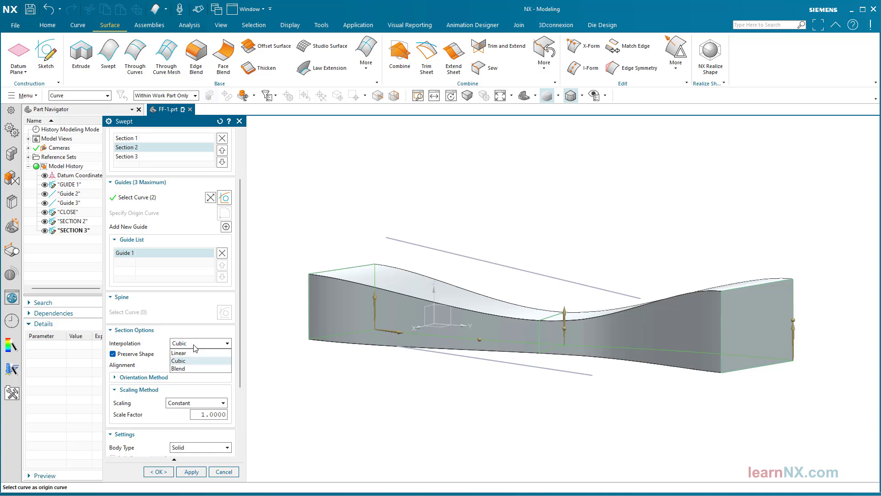
pyautogui.click(185, 367)
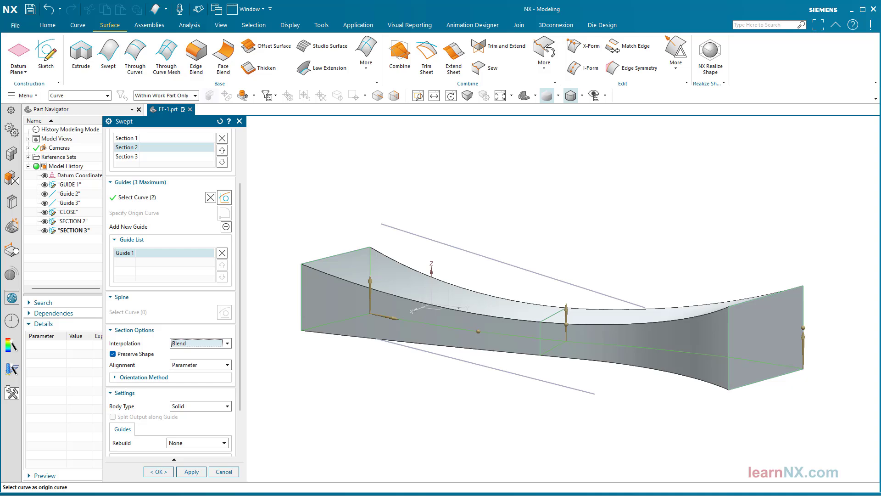
# Step: Create the Blend-interpolated three-rectangle sweep along the S-shaped guide
pyautogui.click(153, 473)
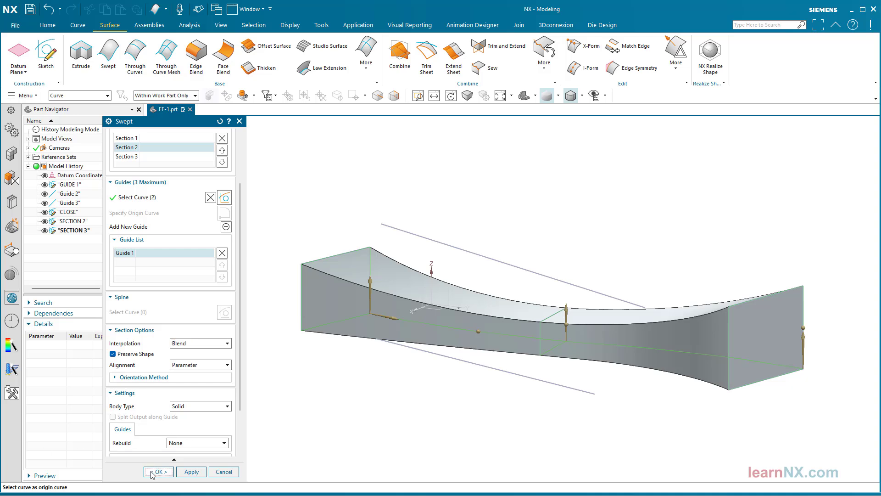